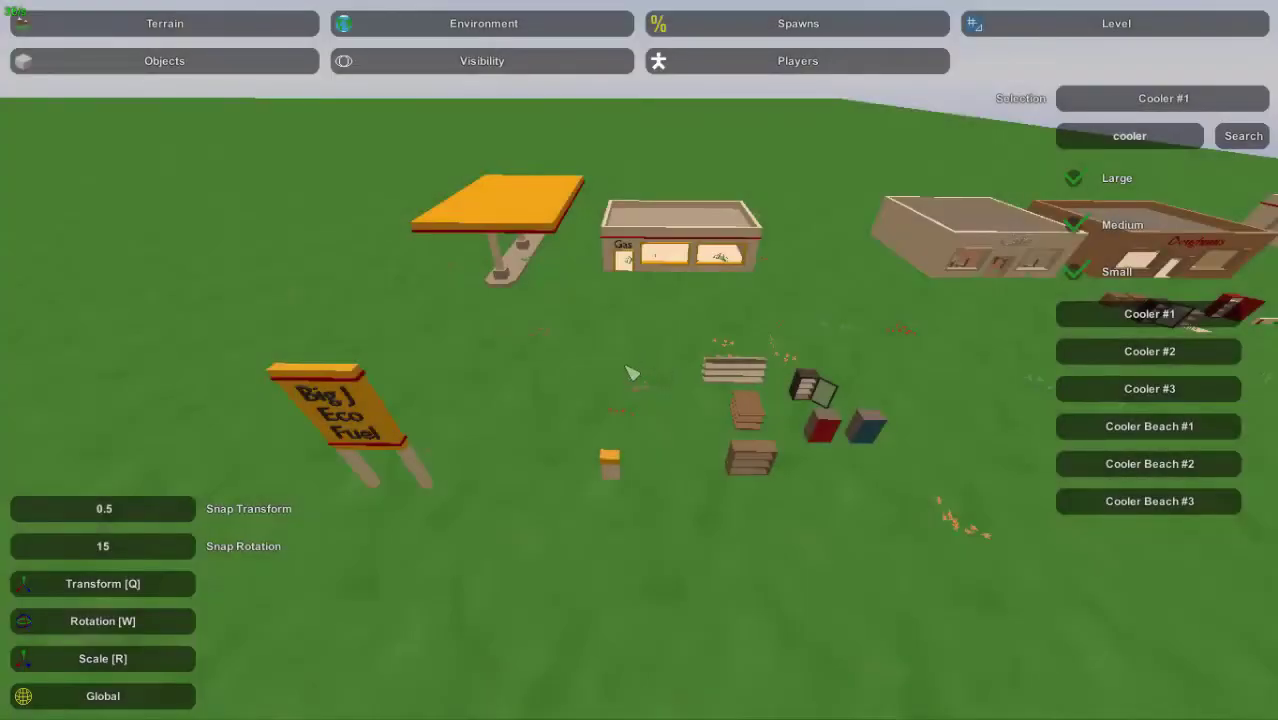
Swing the view over the gas station and clear the 'cooler' search to list every object.
right_drag(631, 373, 1211, 577)
right_drag(521, 357, 1155, 145)
key(w)
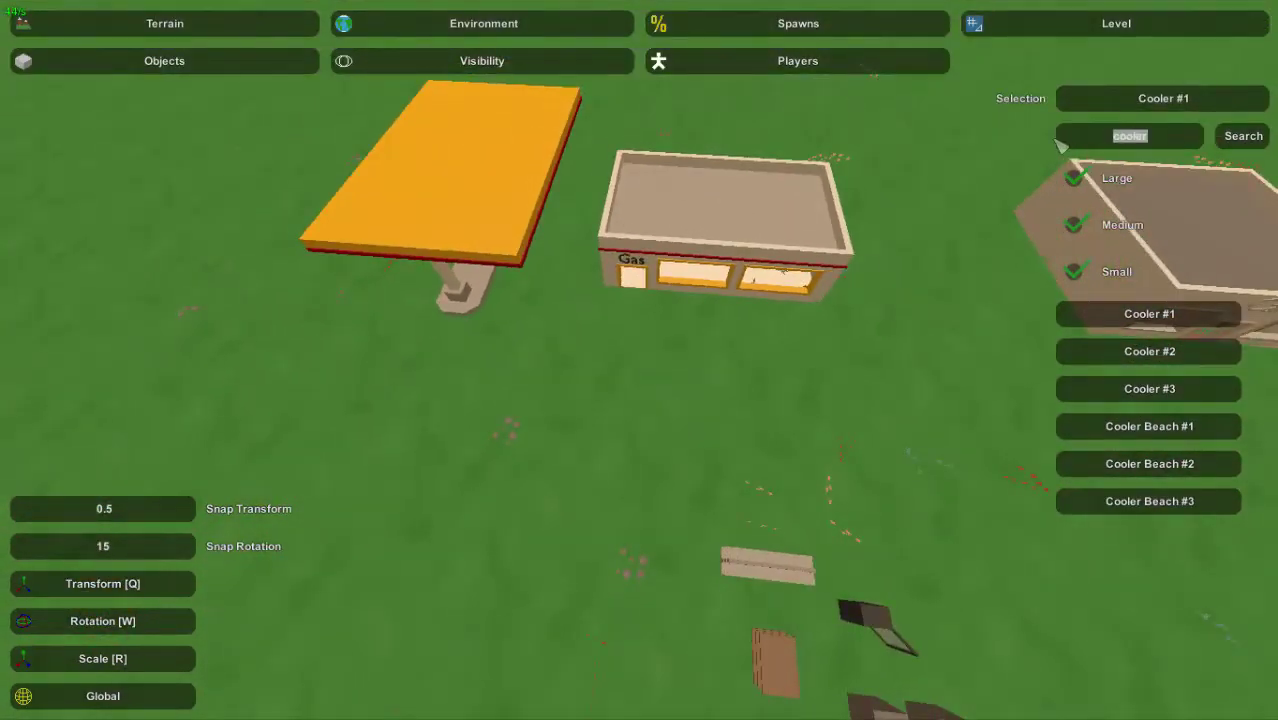
right_drag(934, 344, 712, 305)
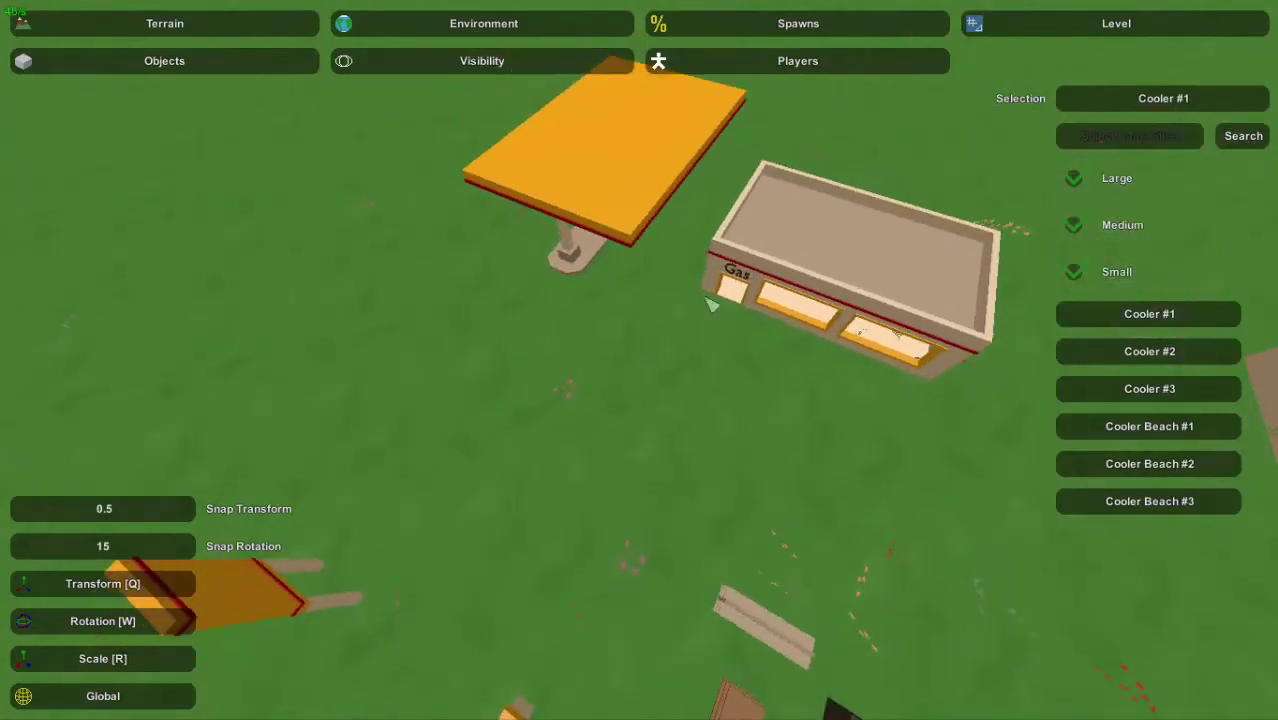
click(1243, 136)
right_drag(1243, 136, 540, 341)
right_drag(489, 274, 668, 357)
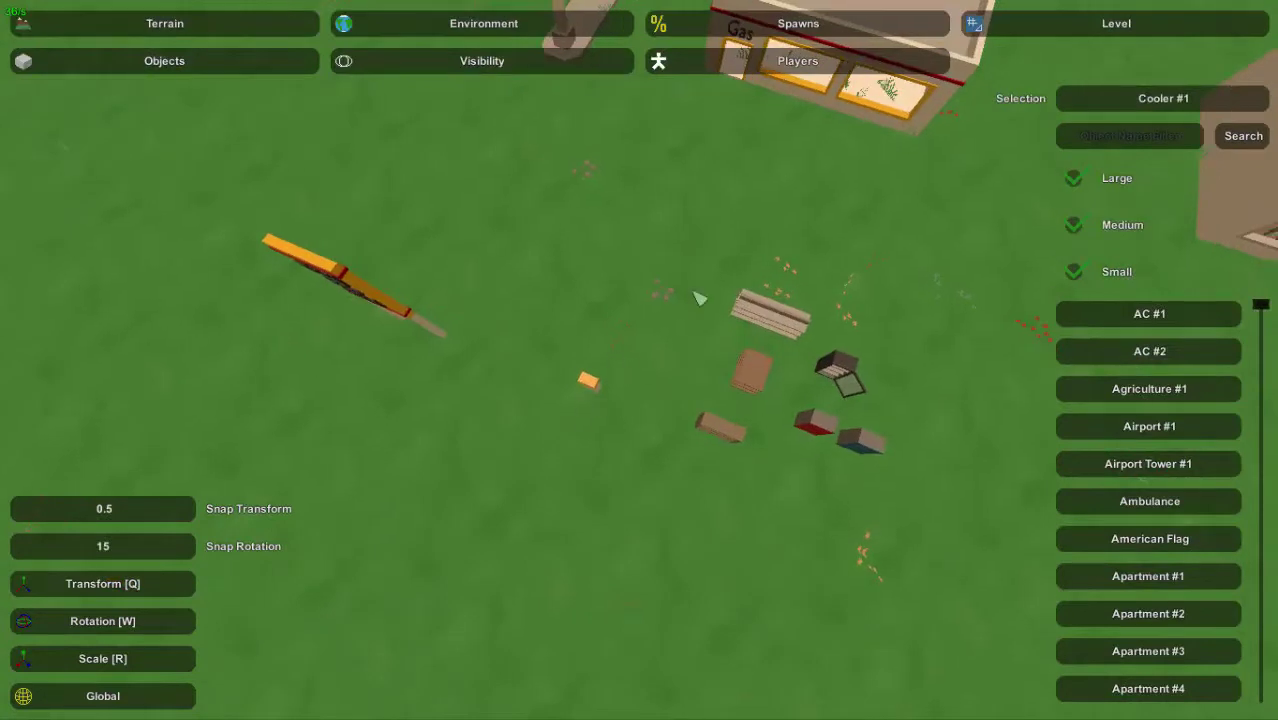
right_drag(668, 245, 655, 290)
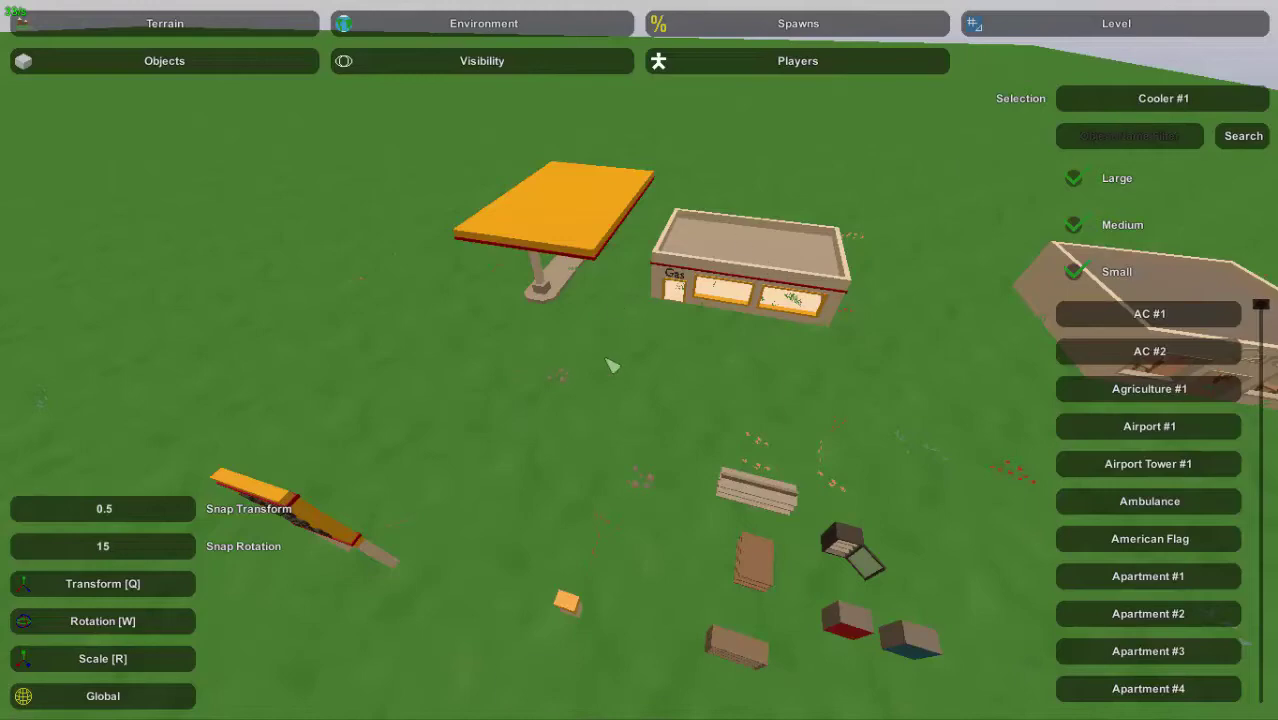
right_drag(912, 386, 440, 400)
right_drag(693, 405, 668, 360)
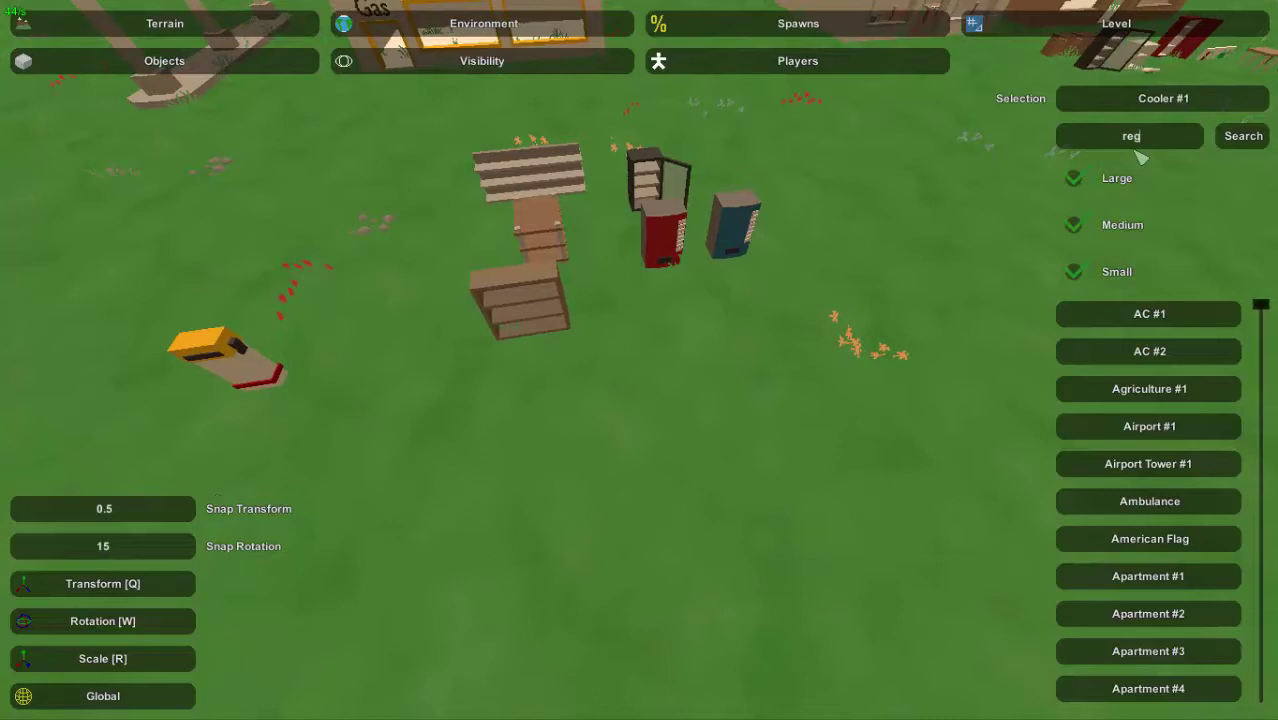
Filter the list to 'register' and place Register #1 on the ground.
key(Return)
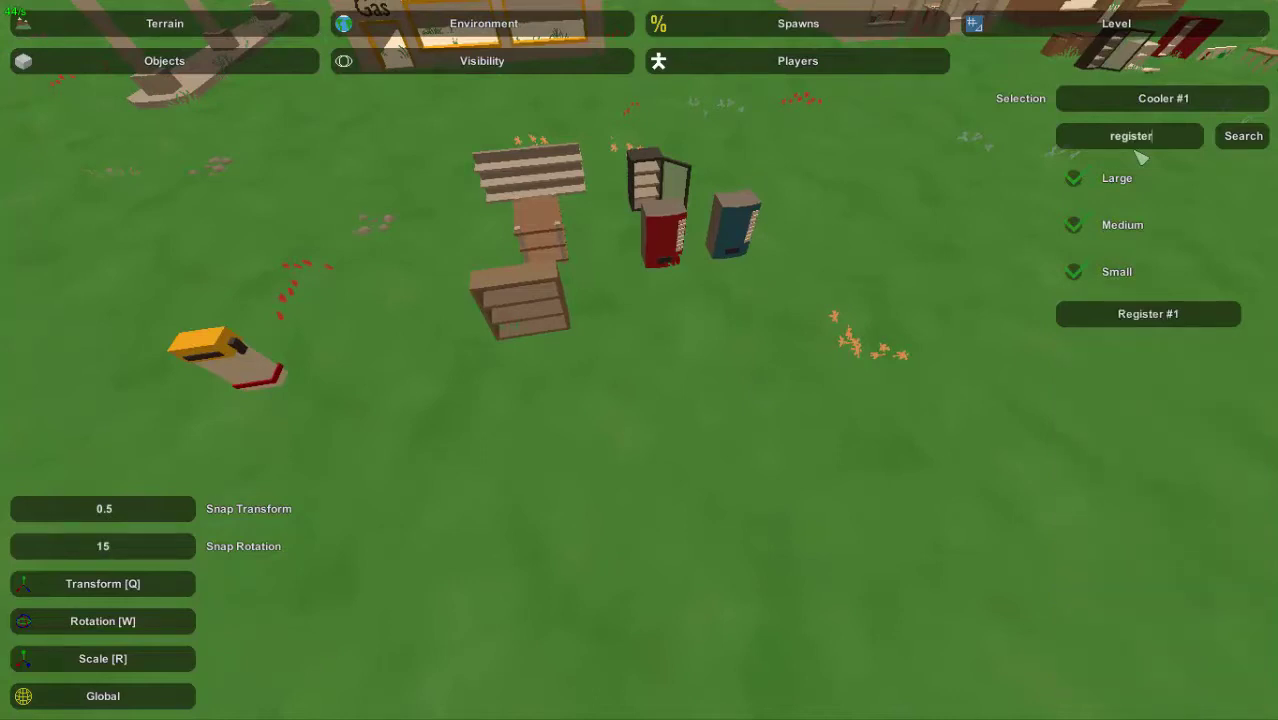
key(e)
click(816, 466)
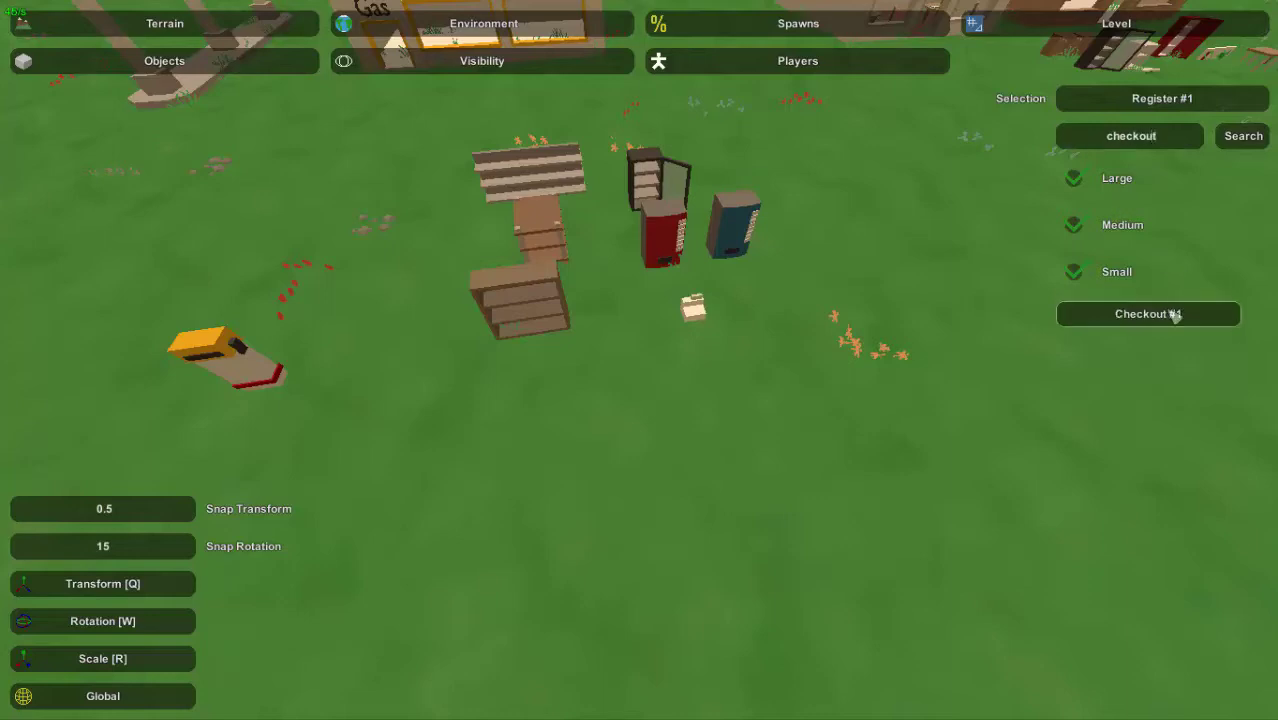
Place Checkout #1 beside the shelves and coolers.
key(e)
click(685, 474)
right_drag(685, 474, 641, 367)
click(659, 345)
Bring Gas Cover #1 over, turn it about vertical, and settle it onto the tan building.
key(e)
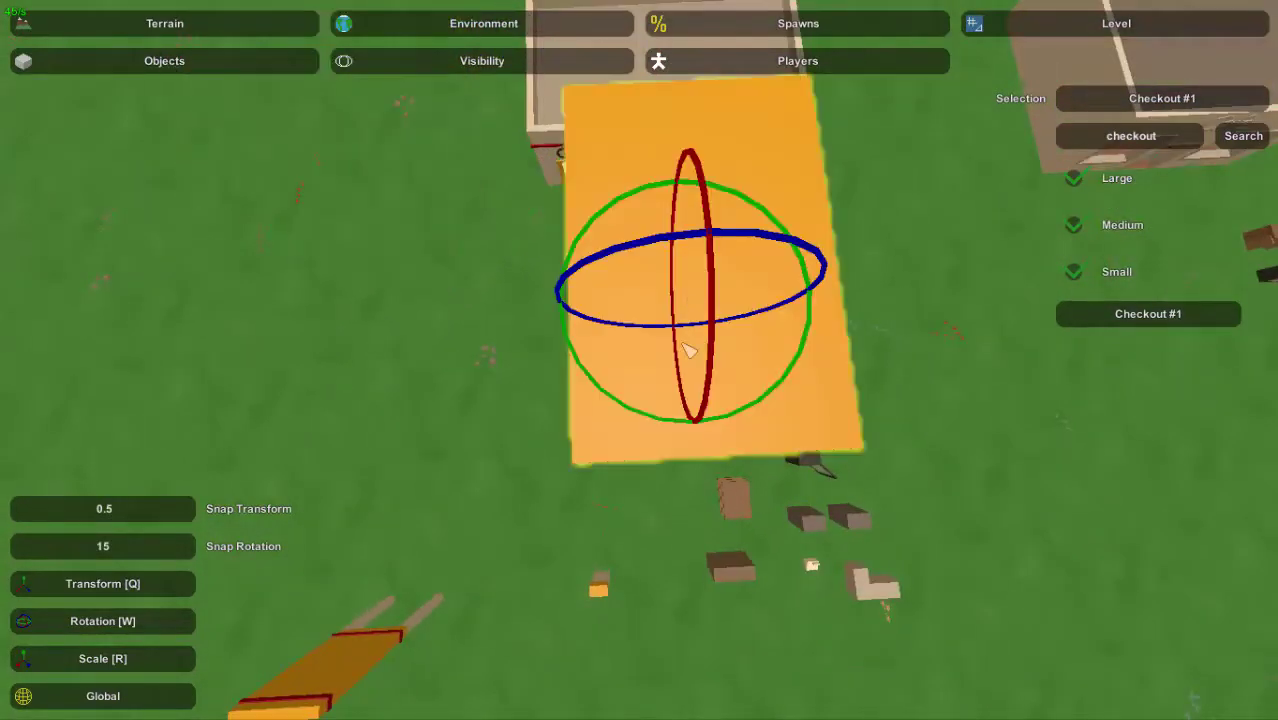
drag(745, 420, 660, 452)
right_drag(645, 463, 590, 480)
click(652, 363)
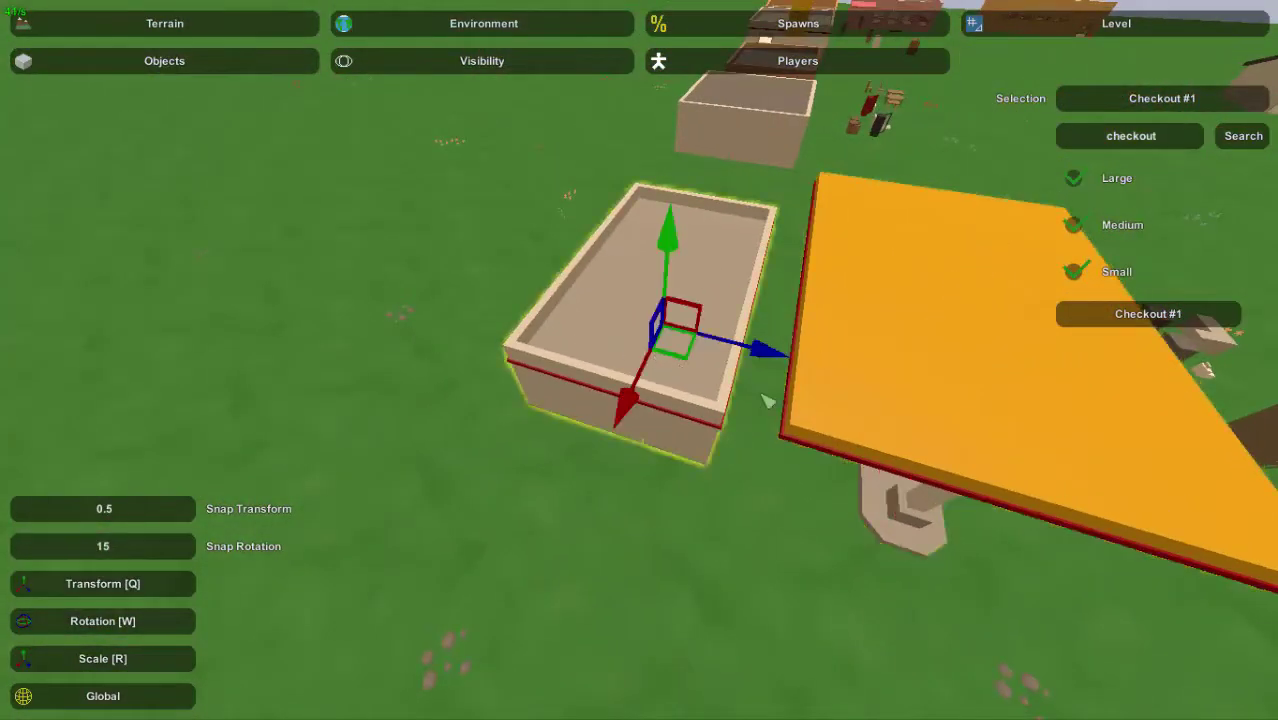
click(936, 420)
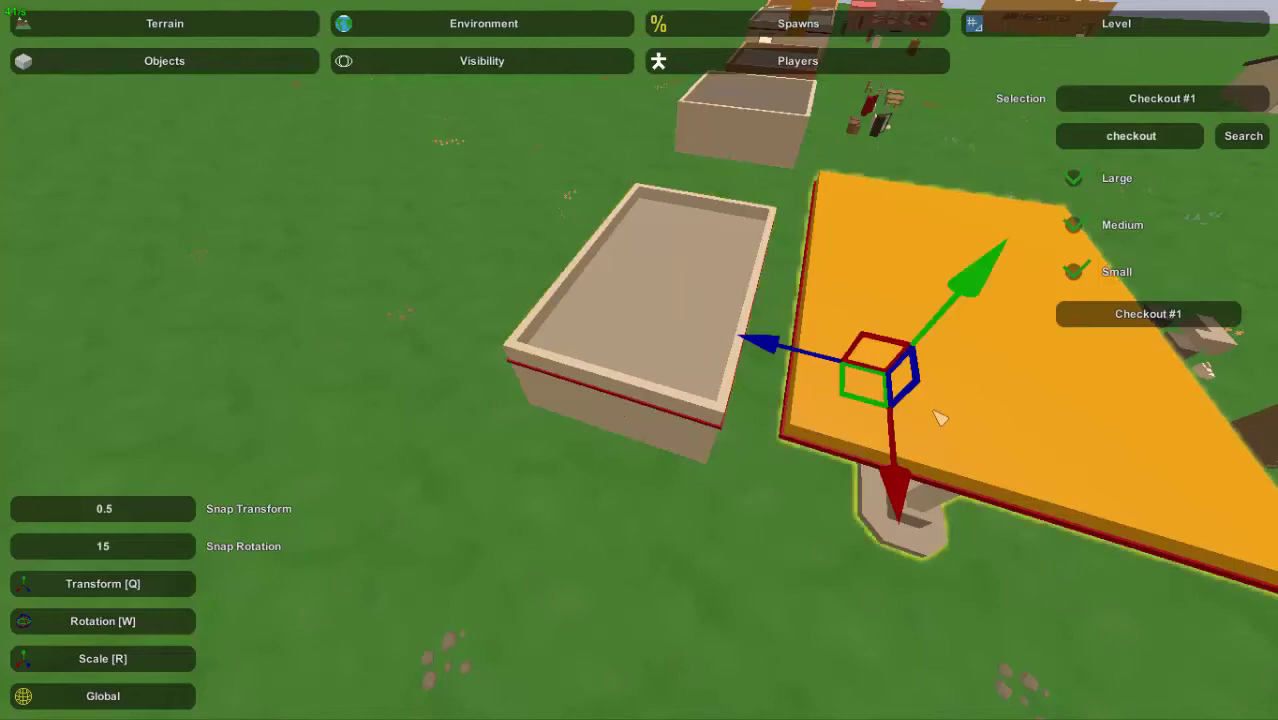
key(ctrl+z)
Check the canopy against the Gas store front from low side angles, then deselect it.
right_drag(775, 372, 700, 410)
right_drag(675, 293, 666, 432)
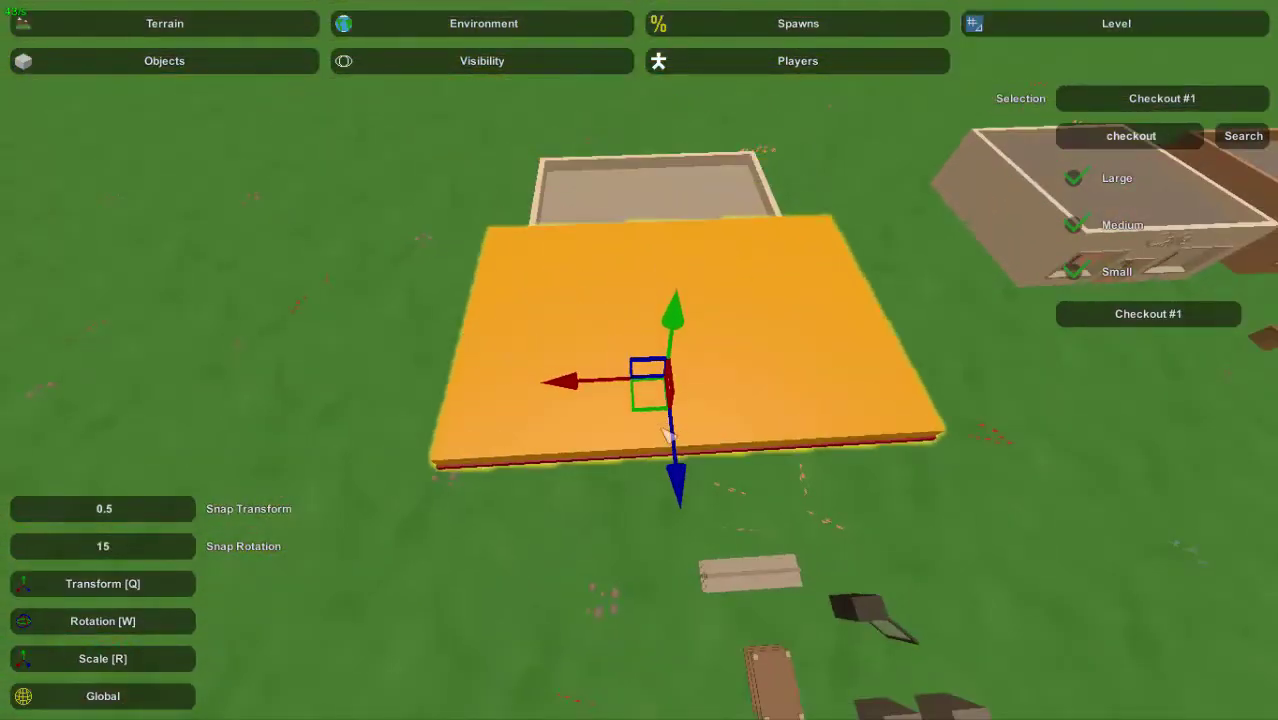
right_drag(585, 442, 640, 350)
right_drag(638, 262, 675, 271)
click(699, 405)
right_drag(699, 405, 681, 359)
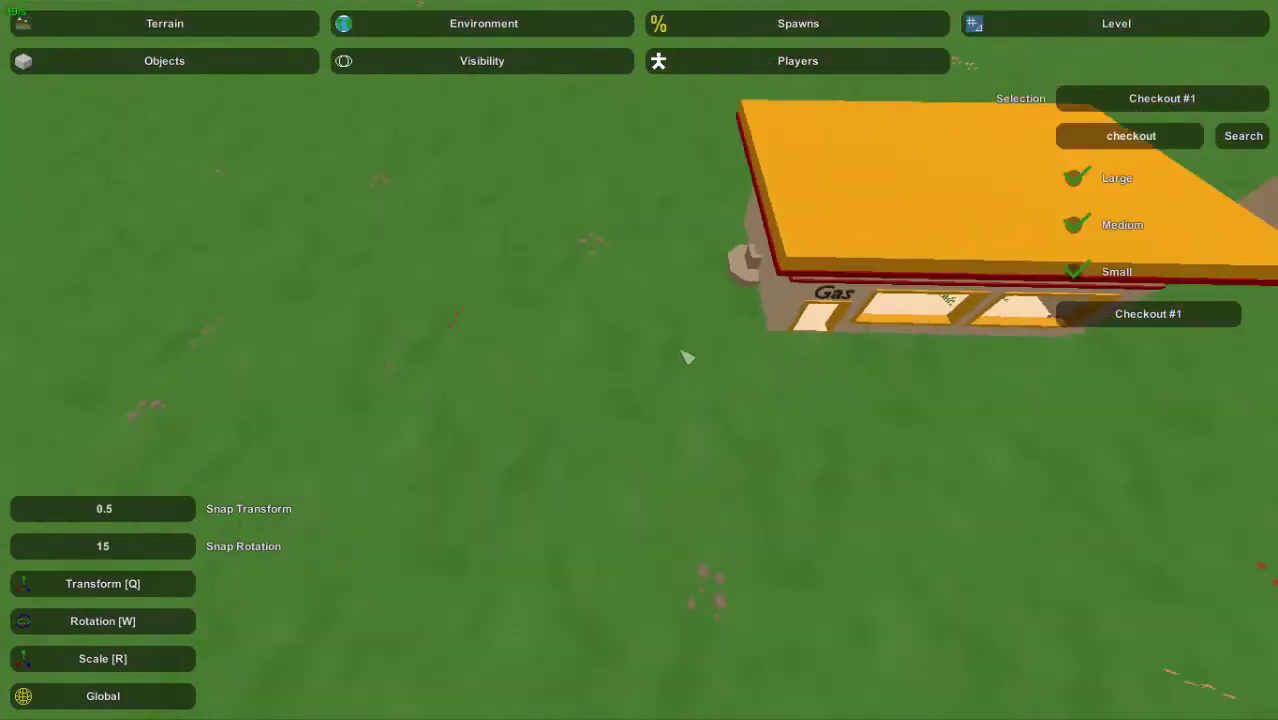
Duplicate the canopy to the left, delete the original, then undo both changes.
click(878, 215)
drag(765, 266, 426, 318)
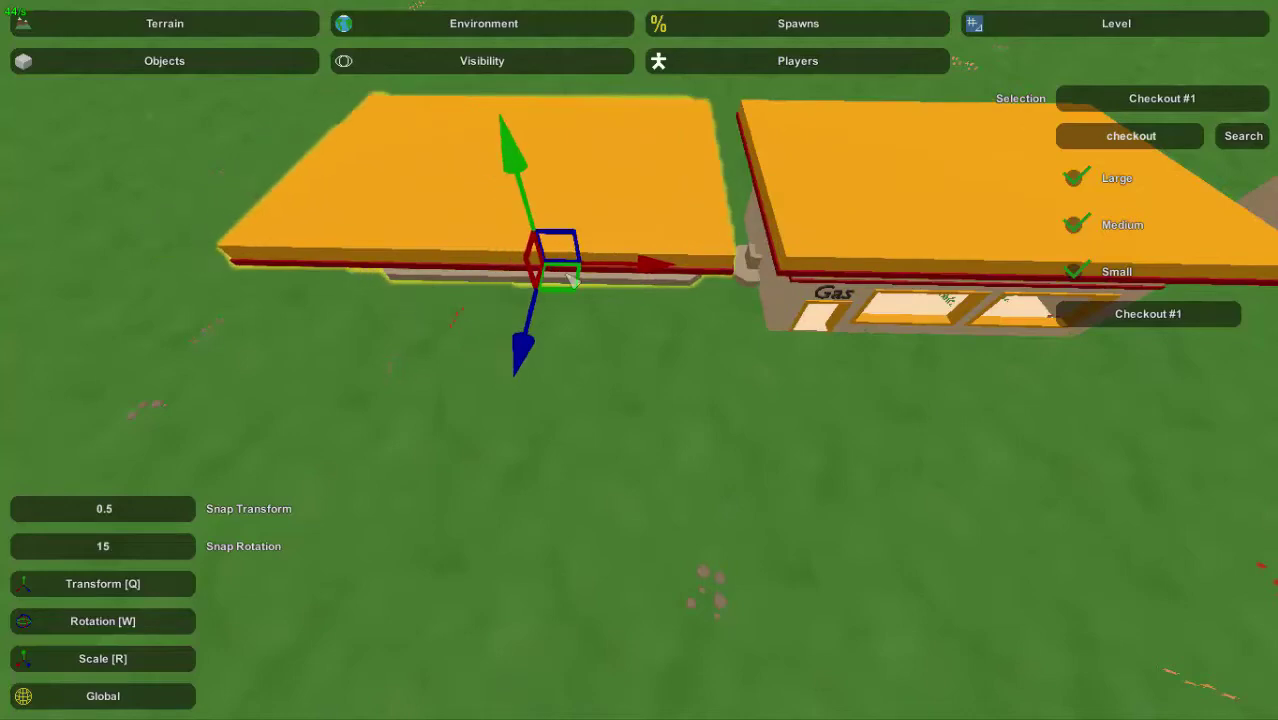
click(834, 200)
key(Delete)
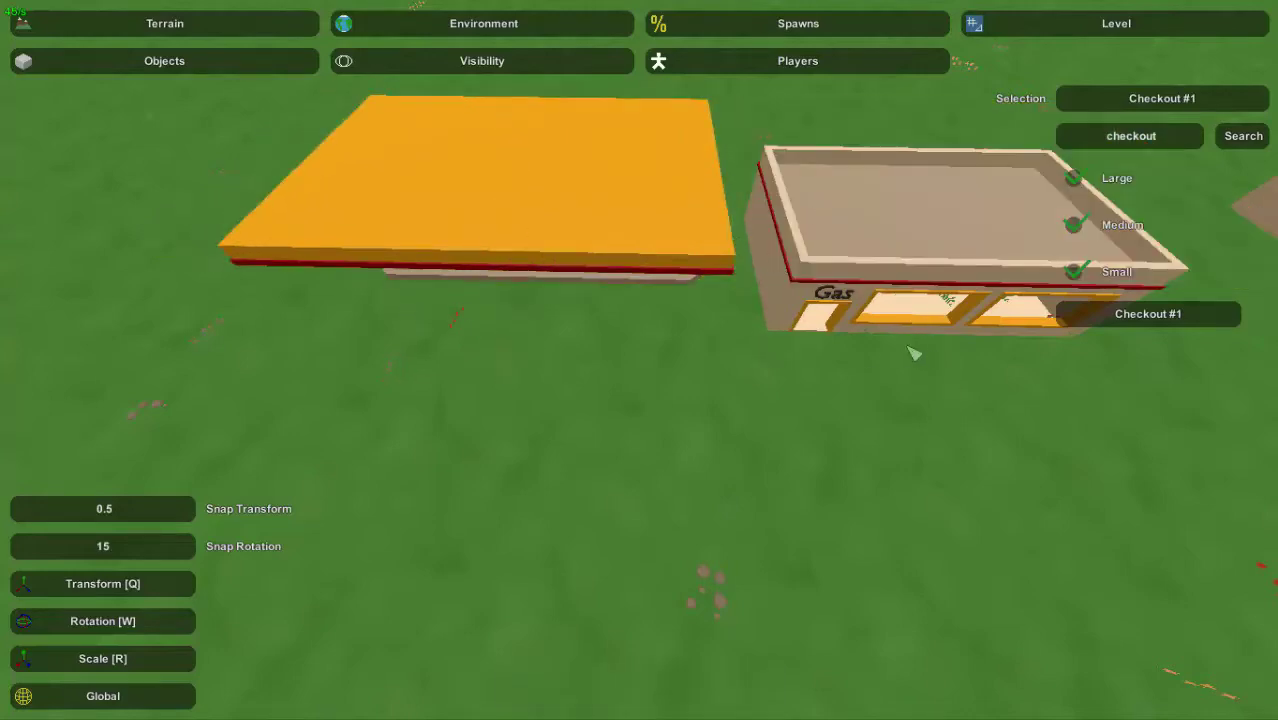
right_drag(841, 340, 648, 372)
key(ctrl+z)
key(ctrl+z)
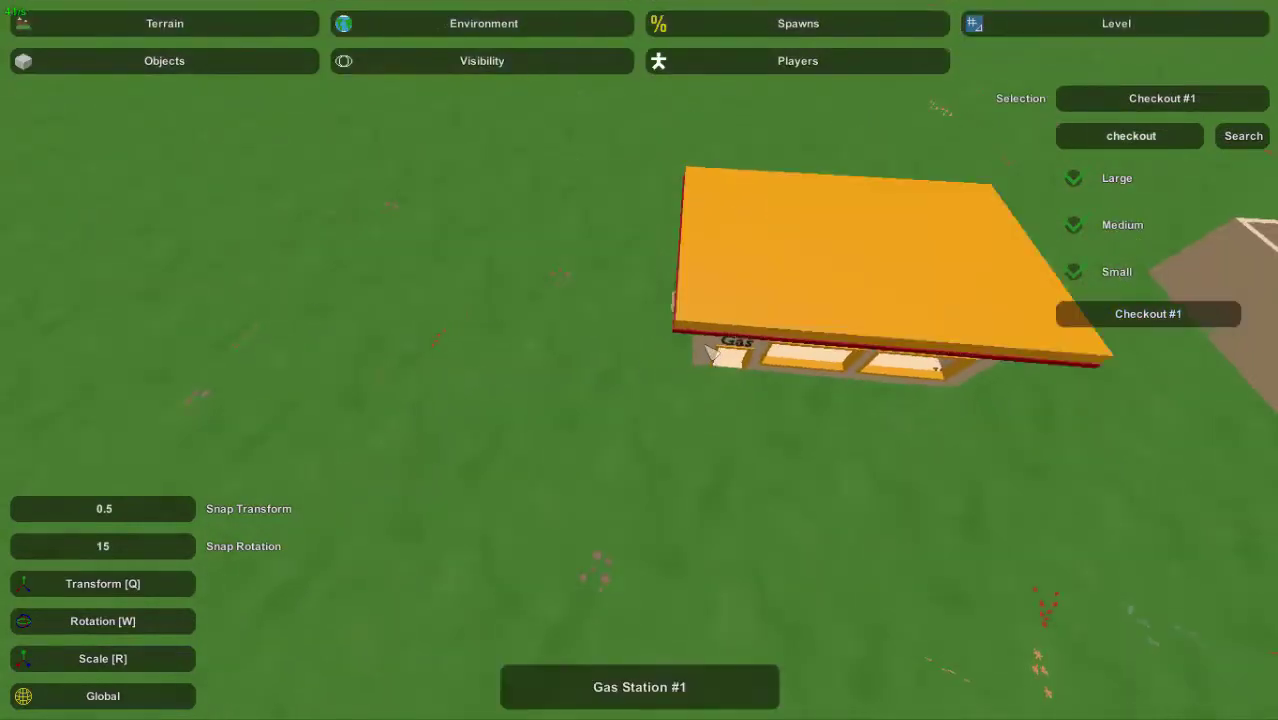
In move mode, drag the canopy right off the building to stand beside Gas Pump #1.
click(779, 297)
right_drag(776, 294, 665, 371)
key(q)
drag(597, 285, 806, 318)
mouse_move(808, 318)
right_down()
mouse_move(794, 225)
mouse_move(601, 407)
mouse_move(628, 272)
mouse_move(632, 370)
mouse_move(700, 378)
mouse_move(650, 362)
mouse_move(650, 350)
mouse_move(662, 354)
mouse_move(647, 365)
right_up()
Select the pump post and slide the checkout left along the curb by the canopy pillar.
click(641, 347)
click(725, 288)
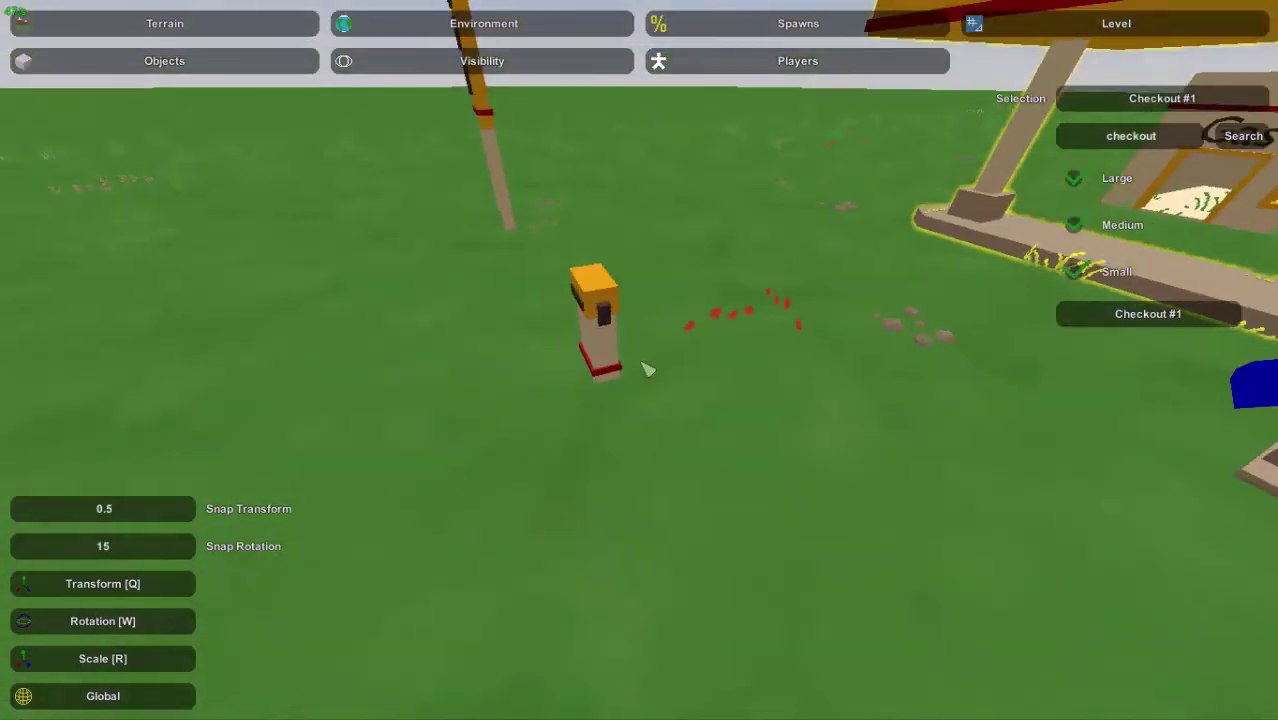
click(600, 345)
click(641, 386)
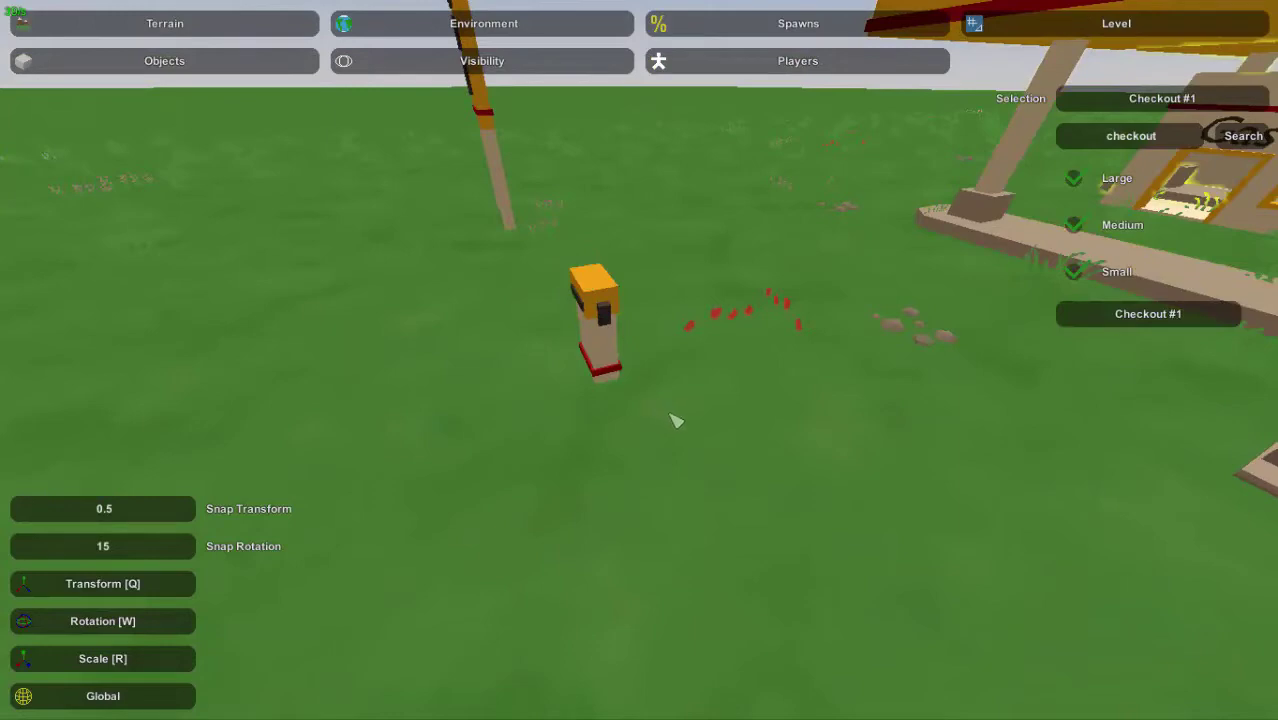
click(600, 340)
drag(642, 440, 653, 390)
right_drag(653, 390, 670, 385)
key(w)
right_drag(647, 258, 617, 398)
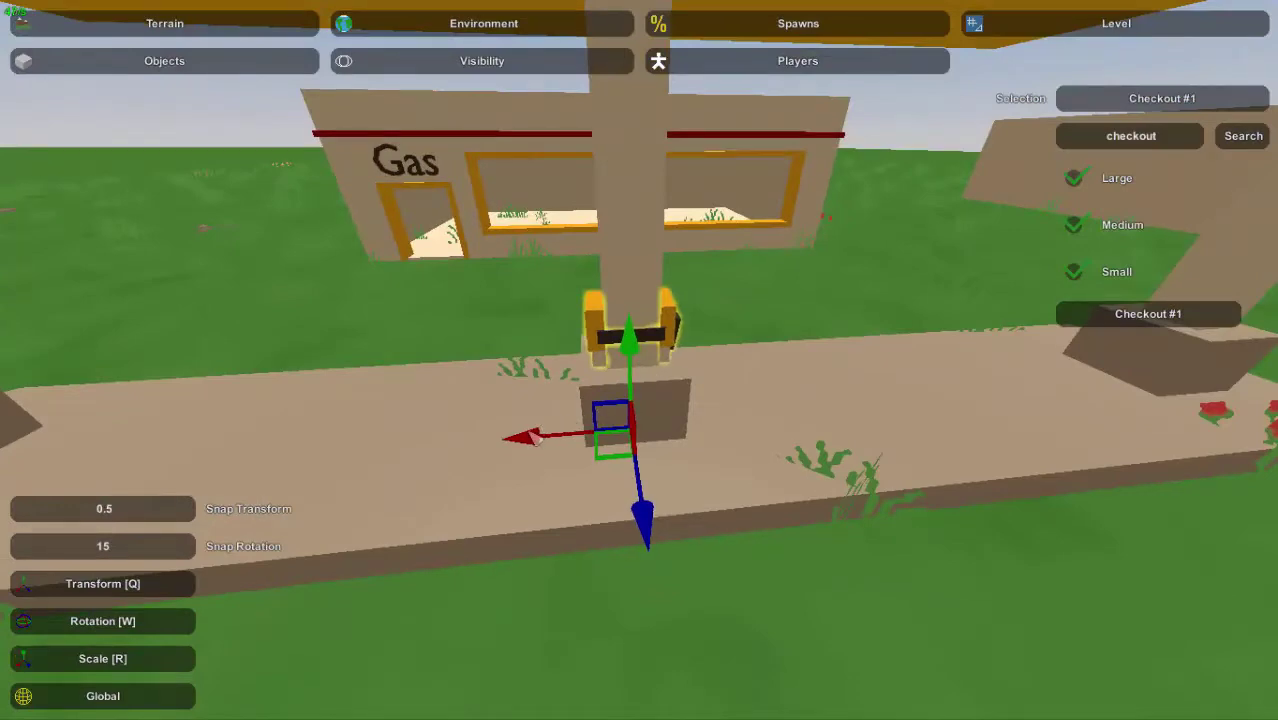
drag(535, 437, 420, 457)
right_drag(620, 395, 652, 371)
click(657, 389)
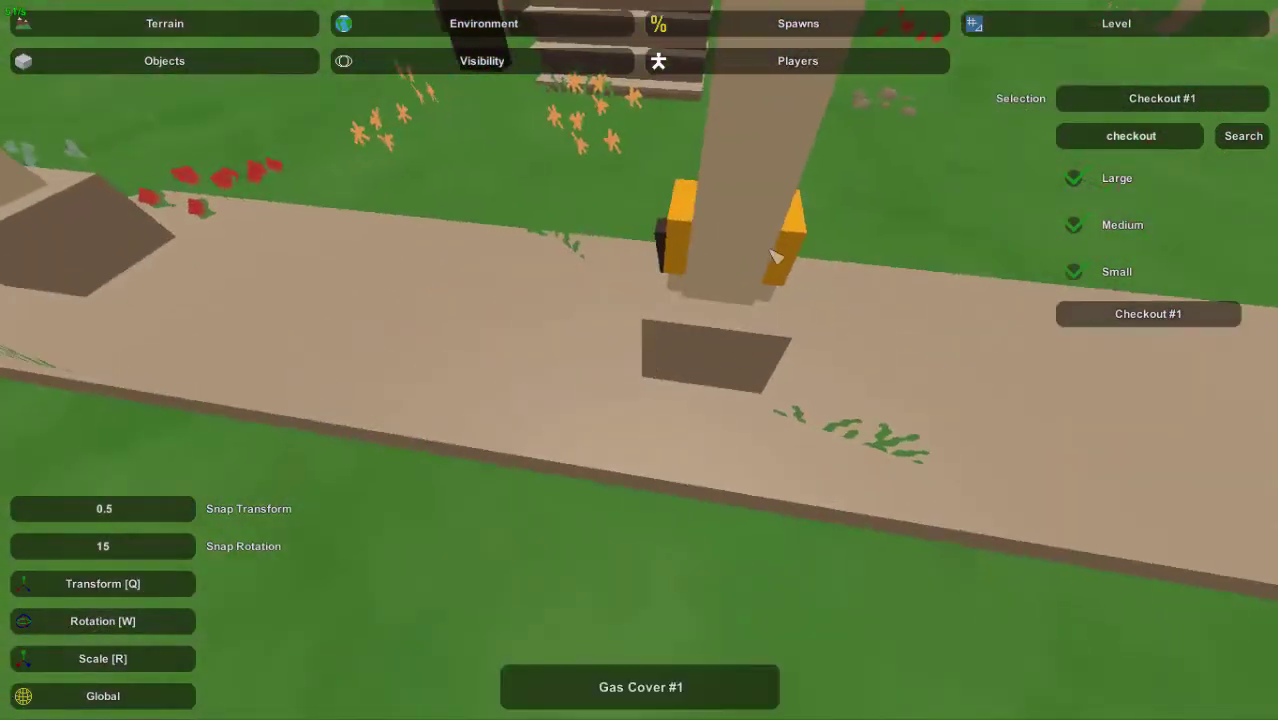
Rotate the checkout about 90° around vertical.
click(773, 258)
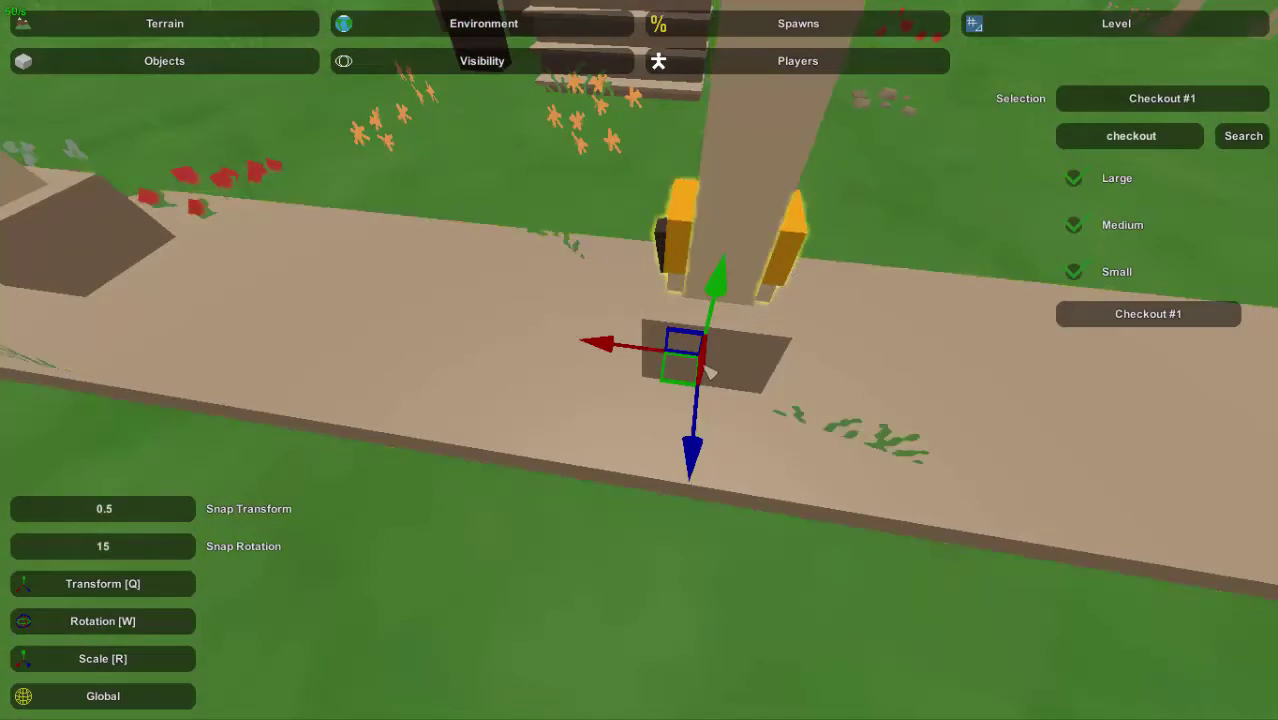
key(w)
drag(740, 478, 652, 505)
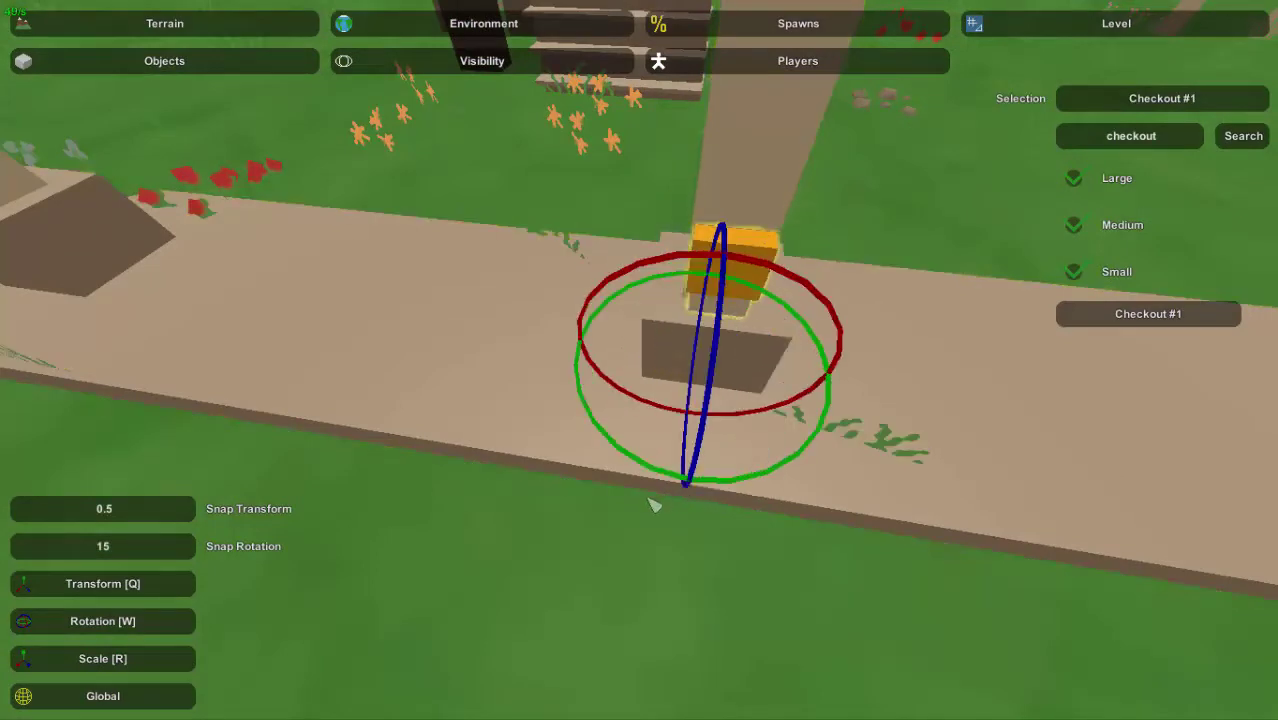
key(q)
right_drag(662, 507, 530, 278)
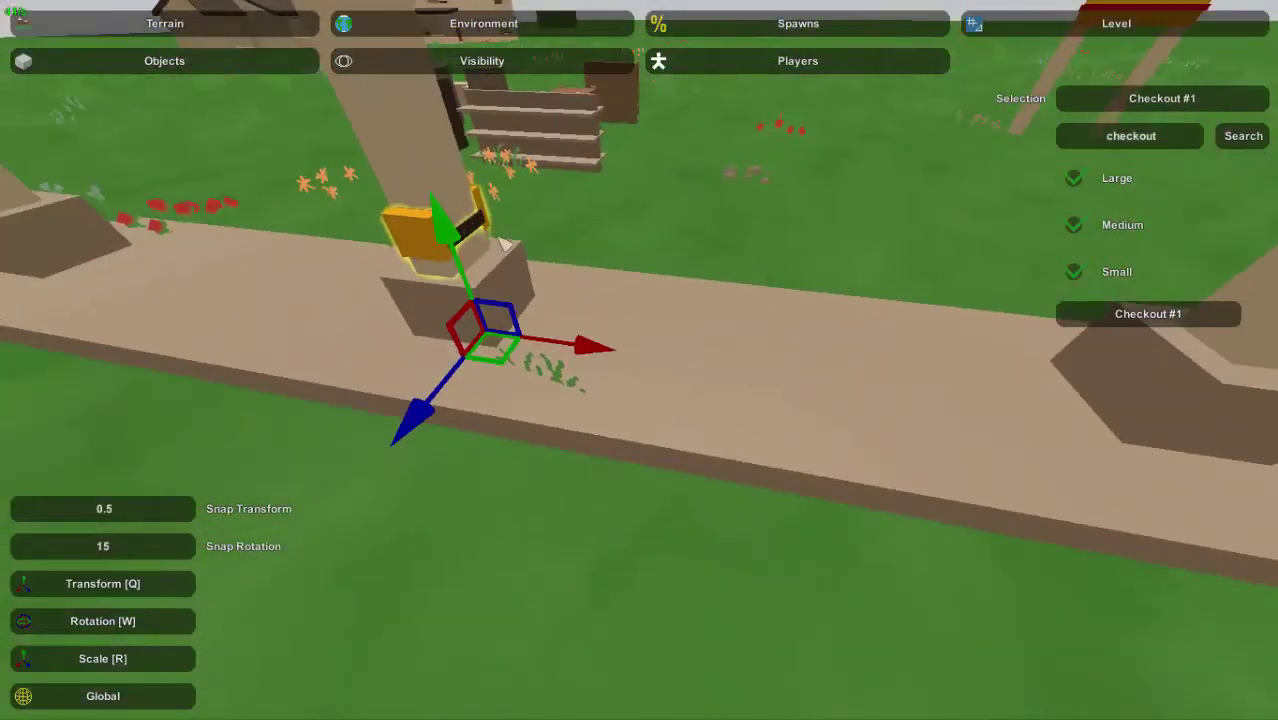
Slide the pump along the island to its spot between the pillars.
key(w)
key(q)
drag(600, 348, 1015, 403)
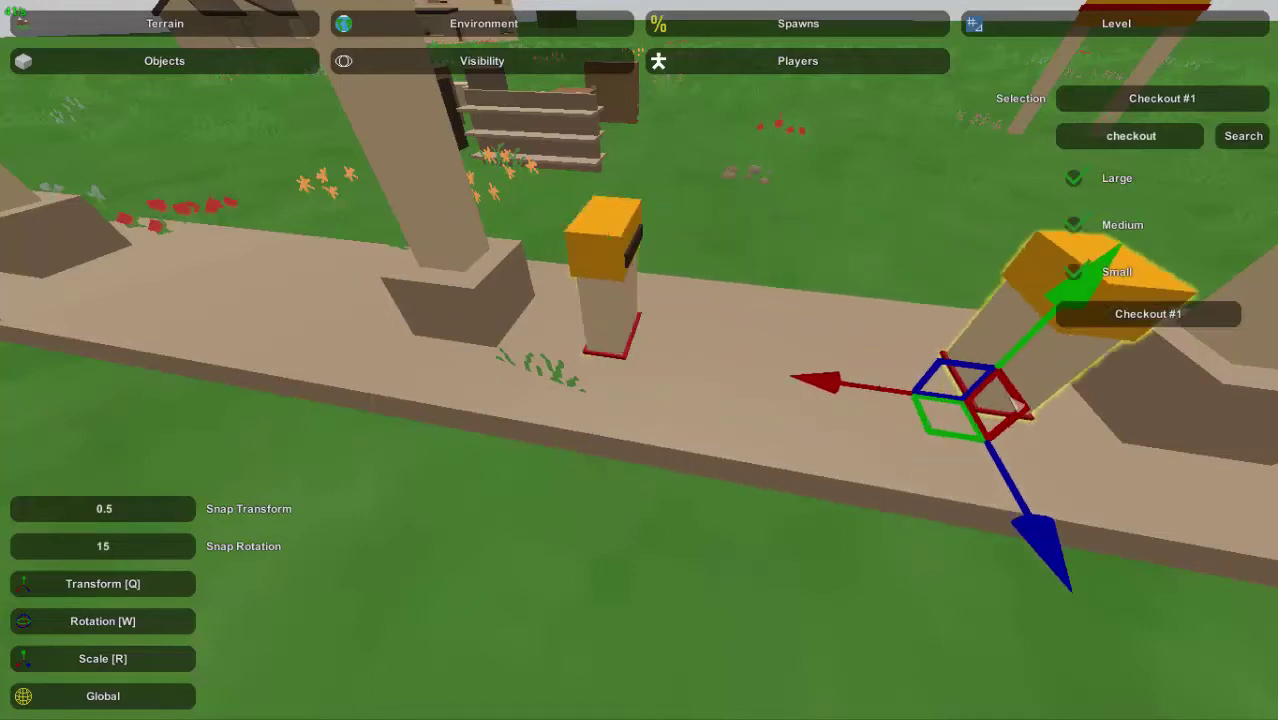
right_drag(830, 478, 735, 362)
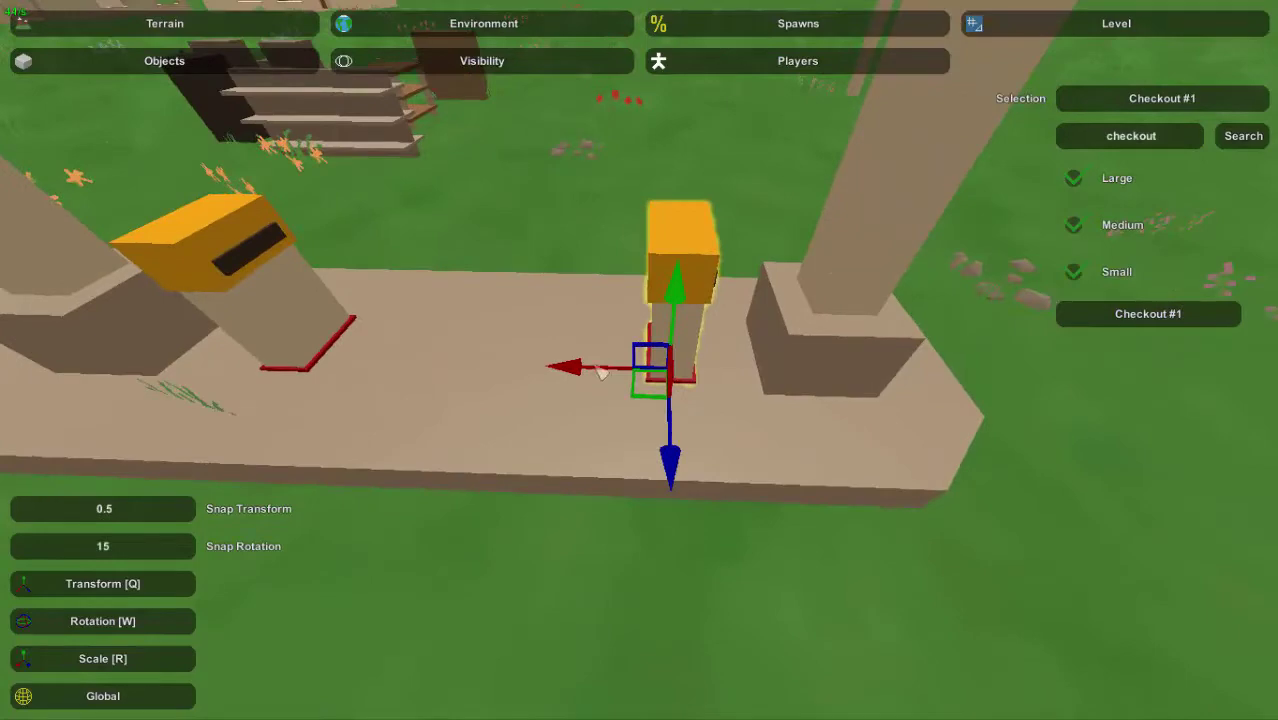
drag(584, 371, 570, 376)
right_drag(577, 381, 647, 369)
Duplicate the two pumps, move the copies left, and turn them to face along the island.
ctrl+click(703, 341)
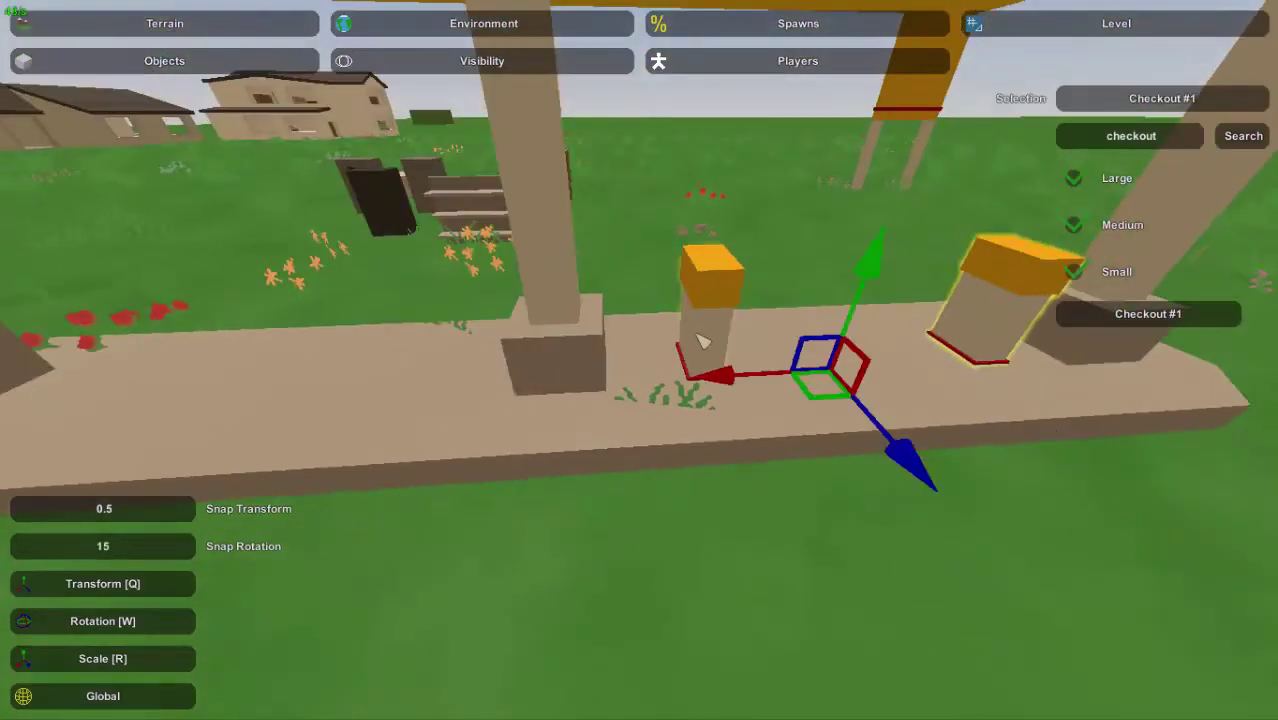
key(ctrl+v)
drag(735, 384, 195, 395)
right_drag(603, 452, 603, 452)
key(w)
drag(566, 455, 399, 491)
key(q)
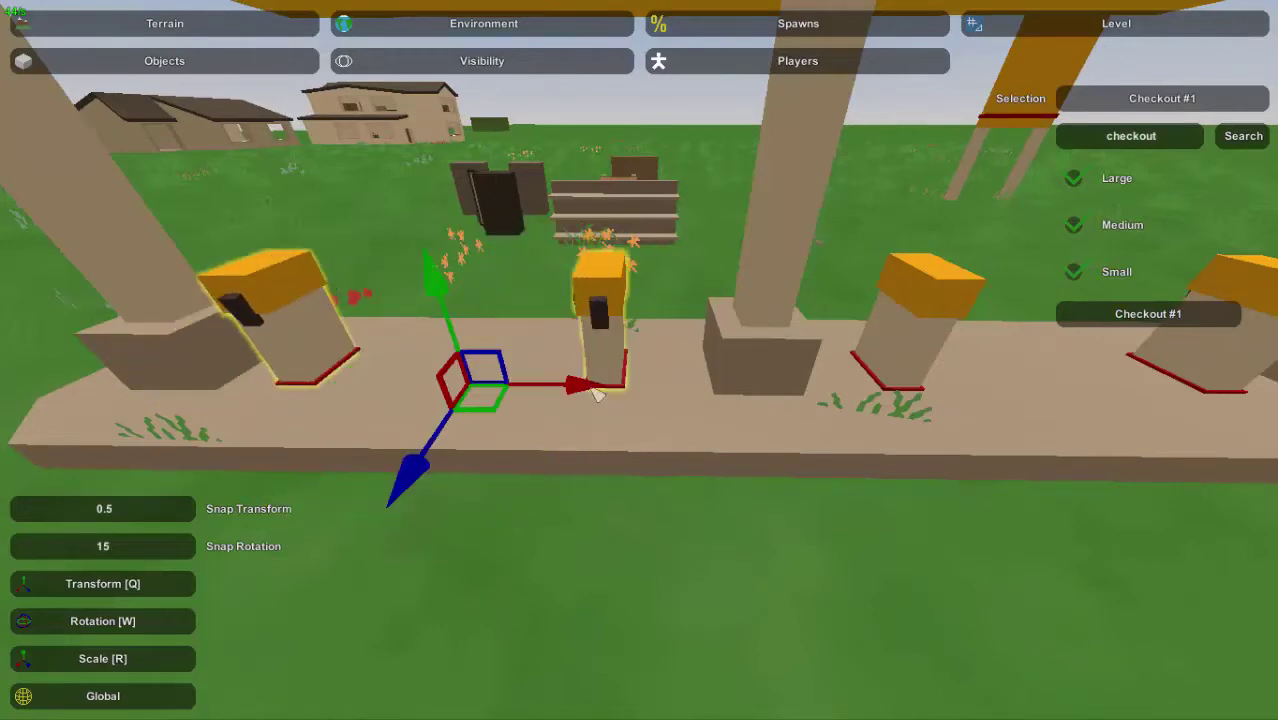
drag(578, 390, 588, 412)
right_drag(548, 503, 760, 330)
click(760, 330)
right_drag(850, 256, 672, 375)
Select the three pumps and lower them until their bases sit on the island surface.
click(324, 420)
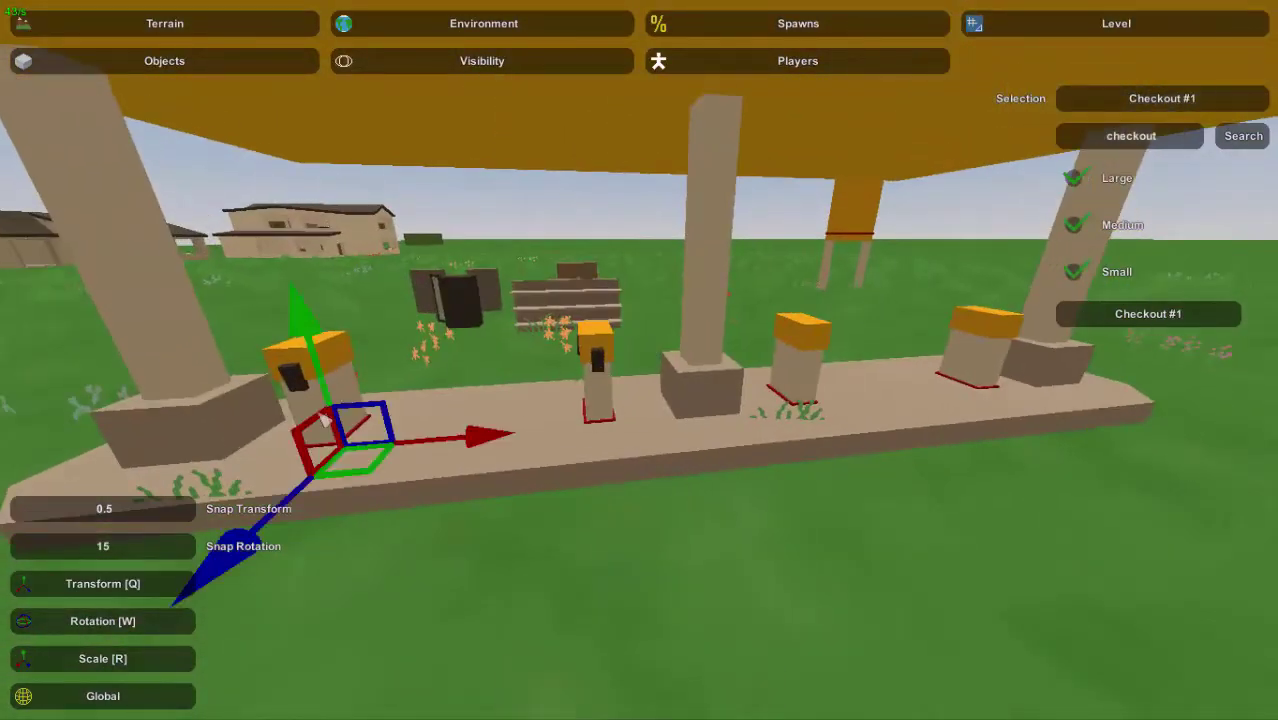
shift+click(597, 388)
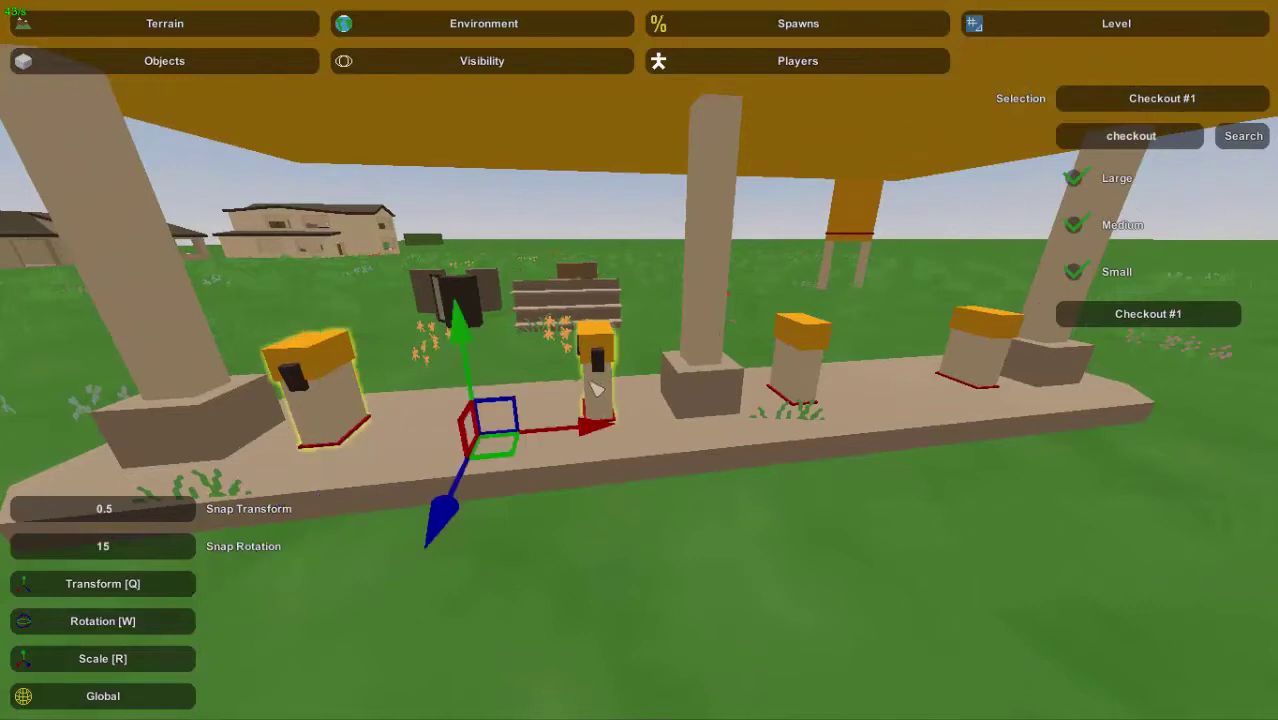
shift+click(814, 366)
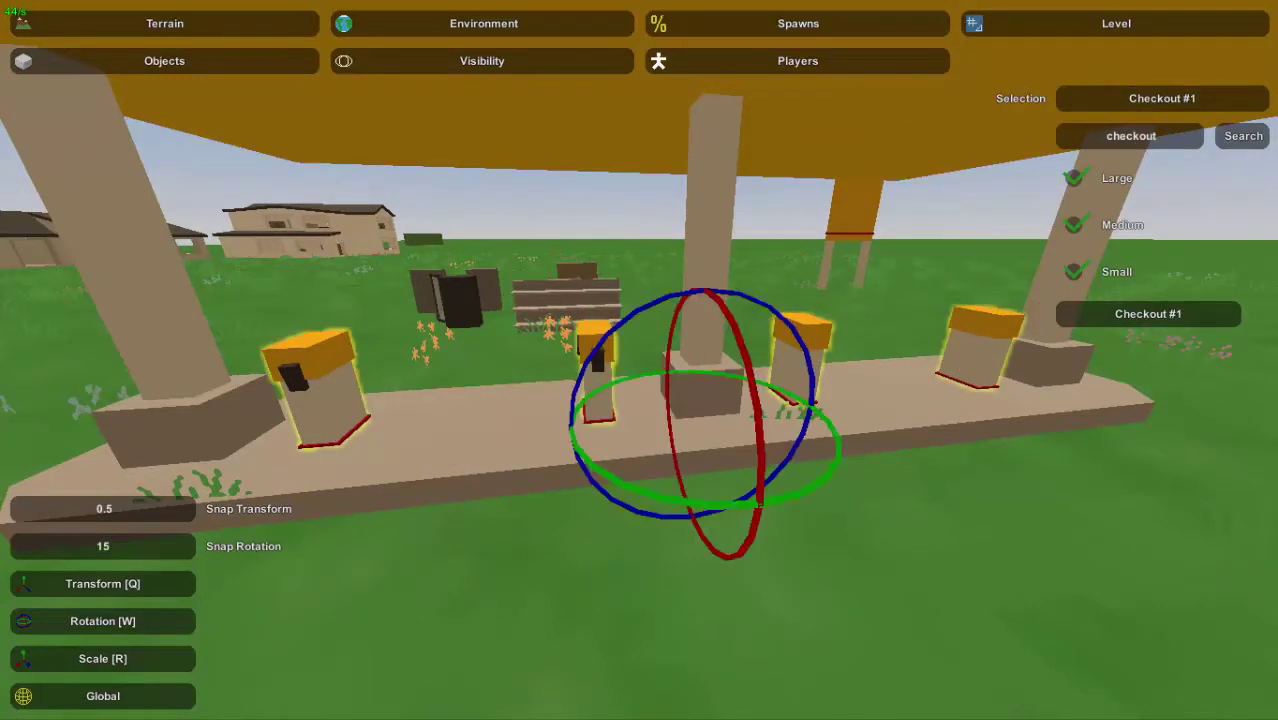
key(w)
right_drag(700, 457, 655, 372)
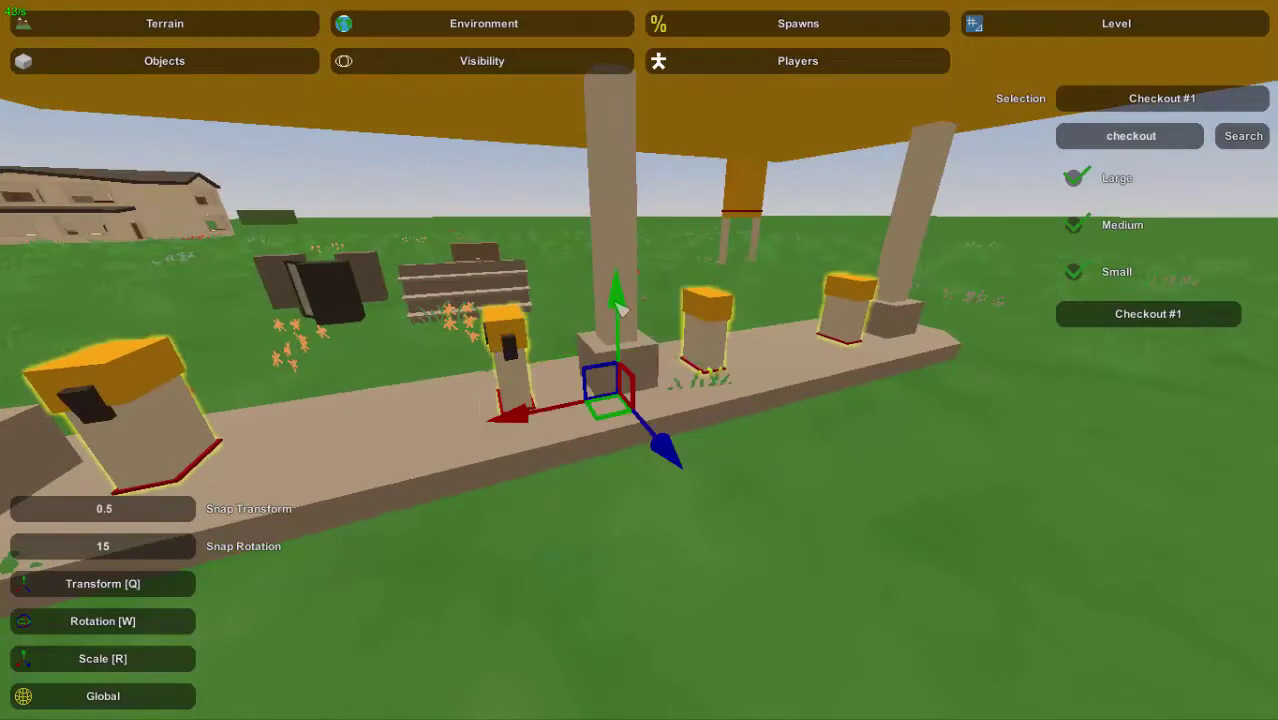
drag(610, 278, 611, 290)
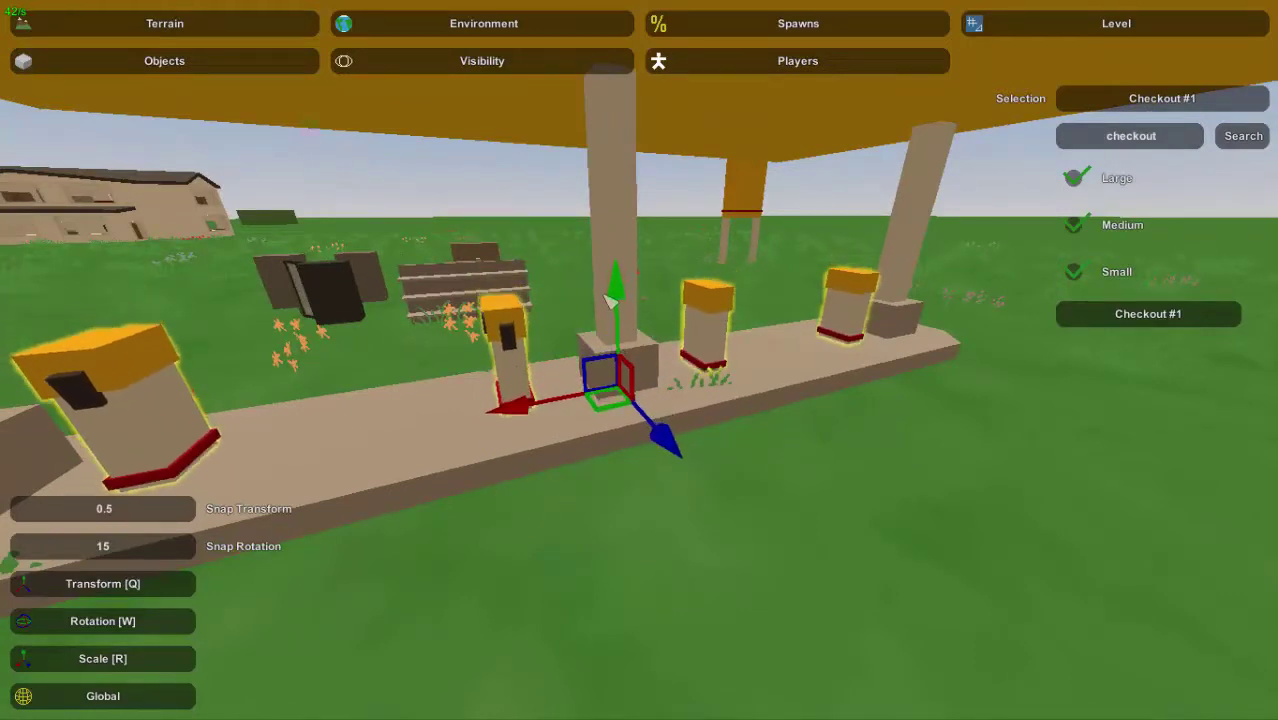
right_drag(284, 456, 600, 400)
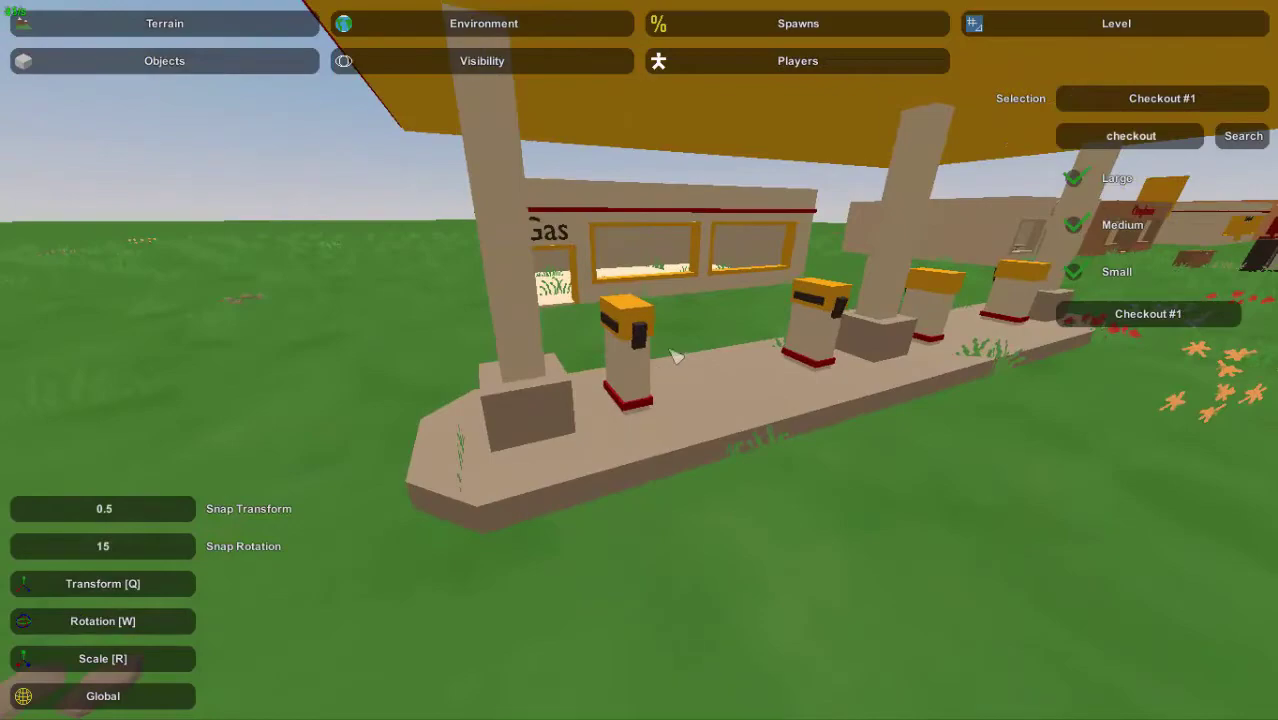
right_drag(676, 356, 580, 495)
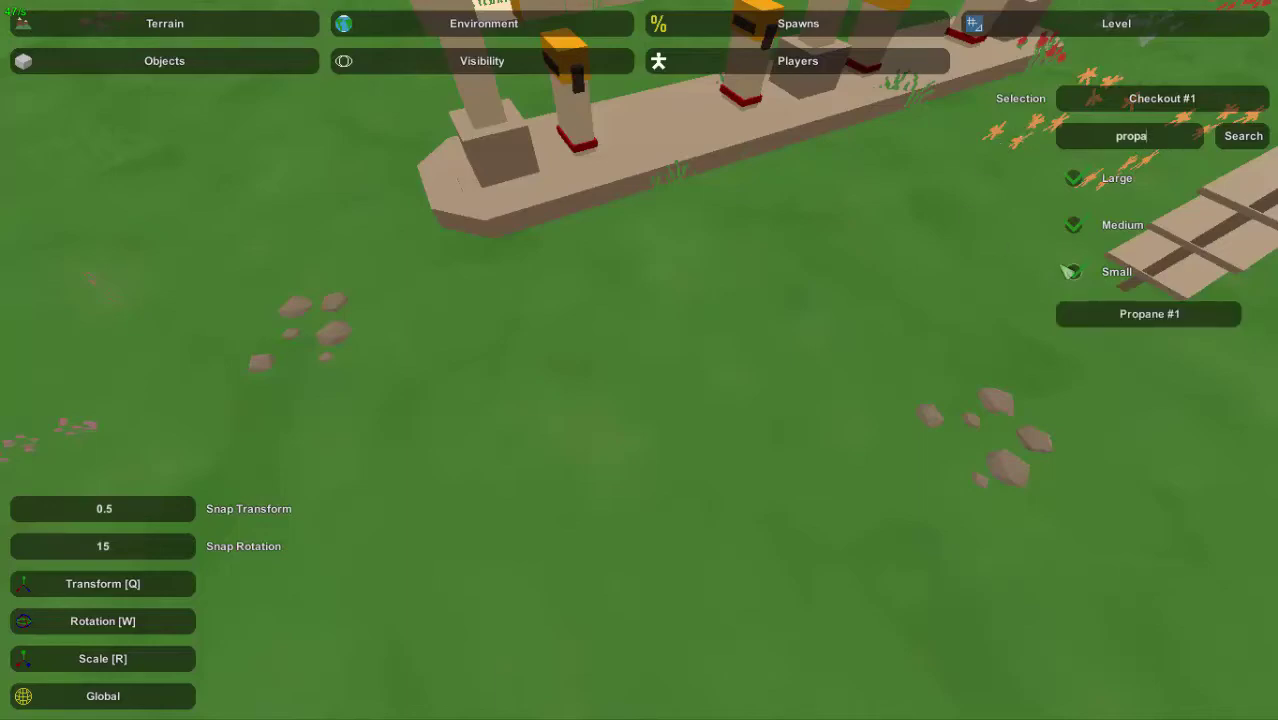
Frame the new Propane #1 tank, then back out to a wide view of the station.
key(f)
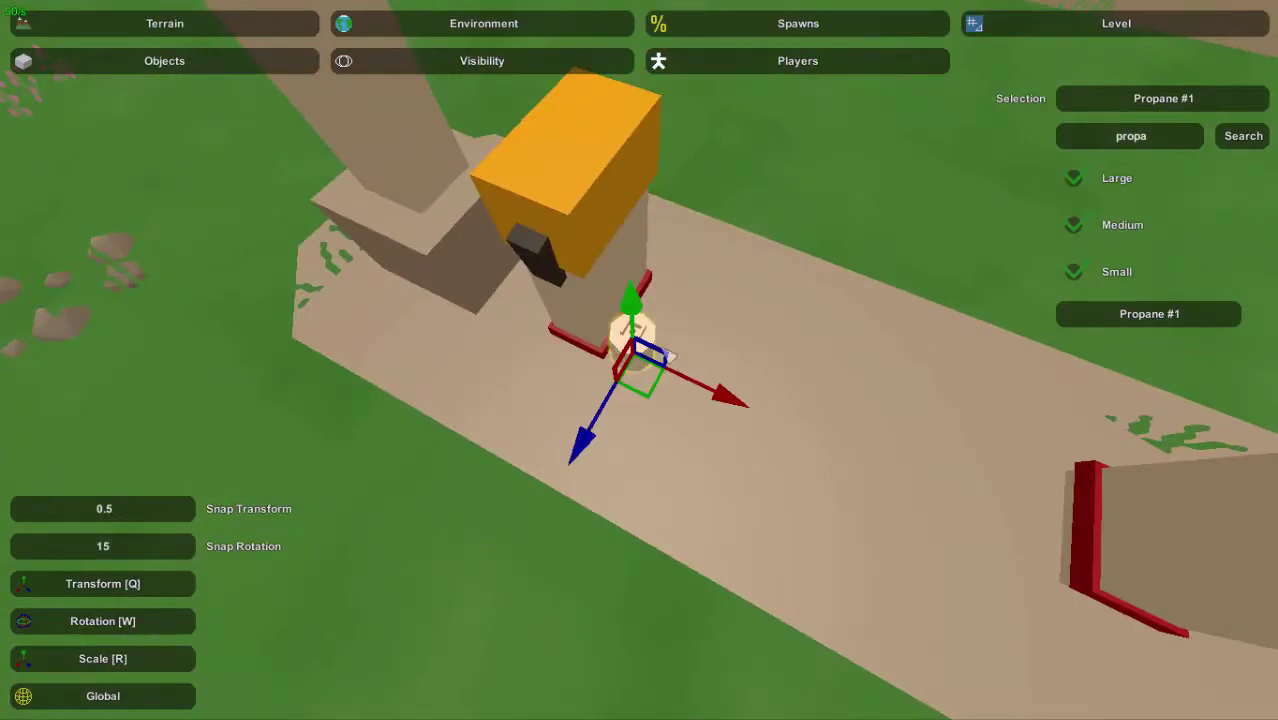
right_drag(660, 340, 645, 374)
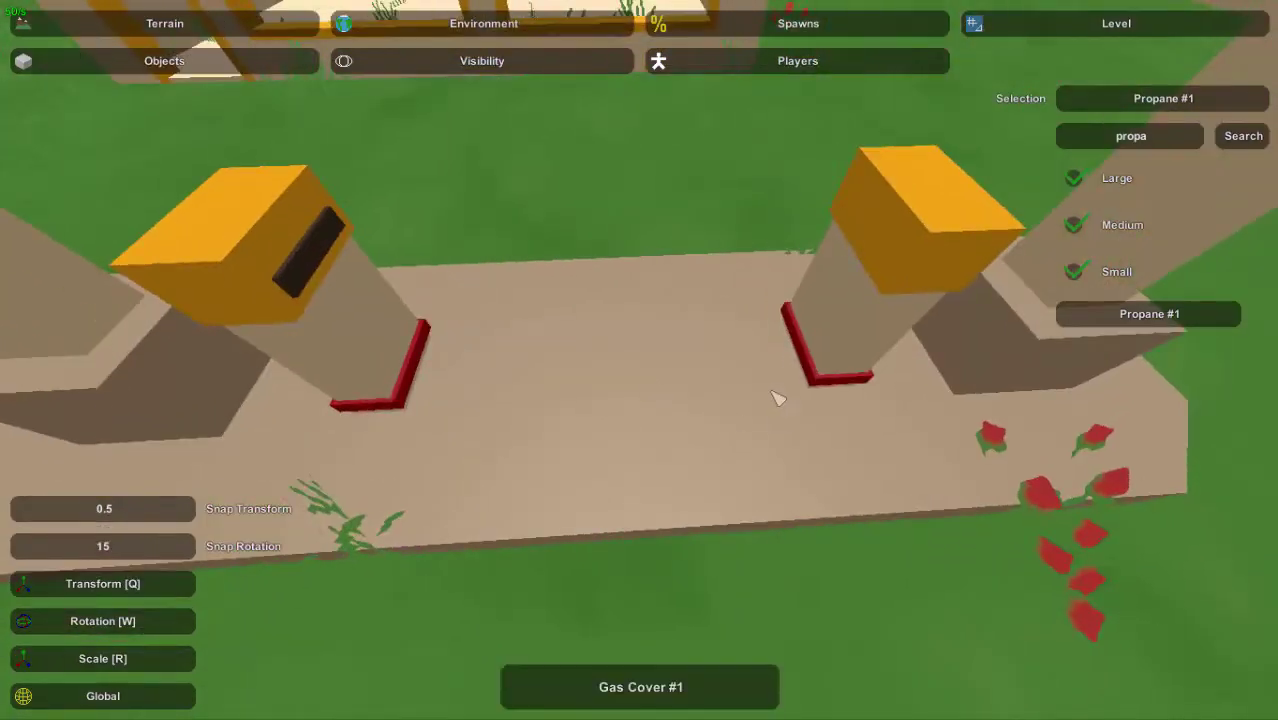
right_drag(775, 355, 638, 355)
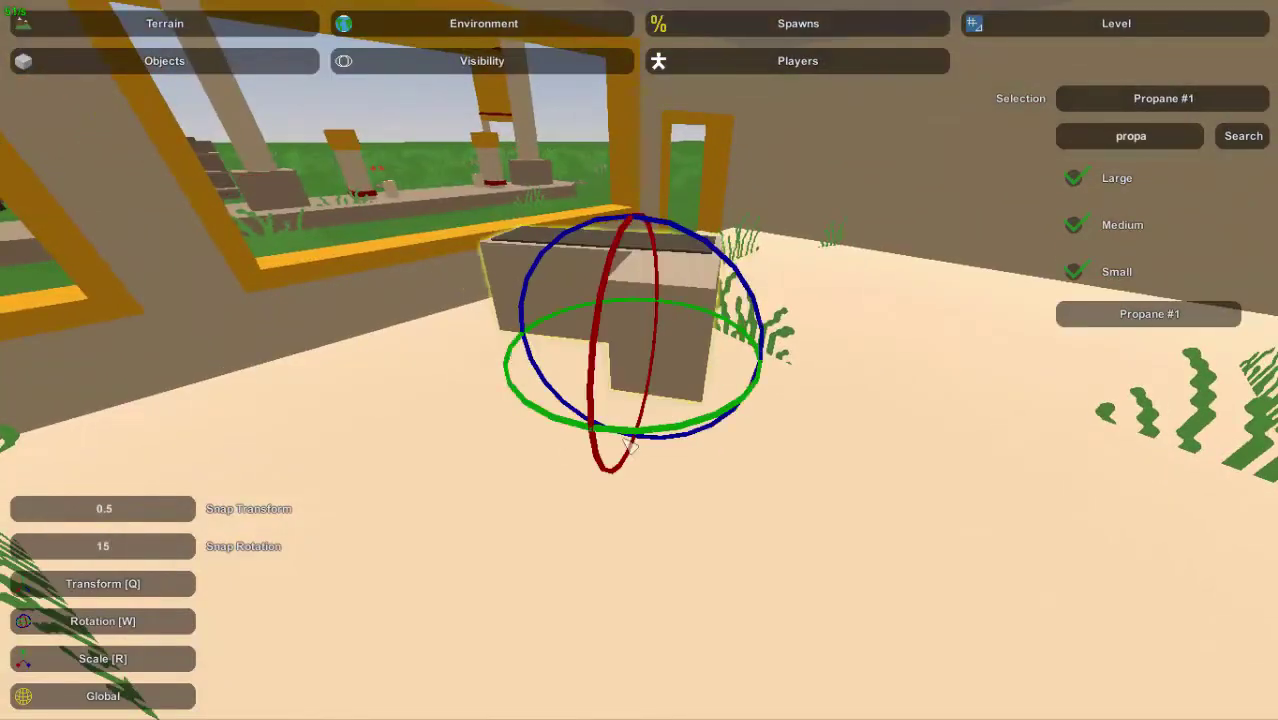
Rotate the L-shaped counter in place inside the Gas store.
key(q)
right_drag(773, 460, 590, 327)
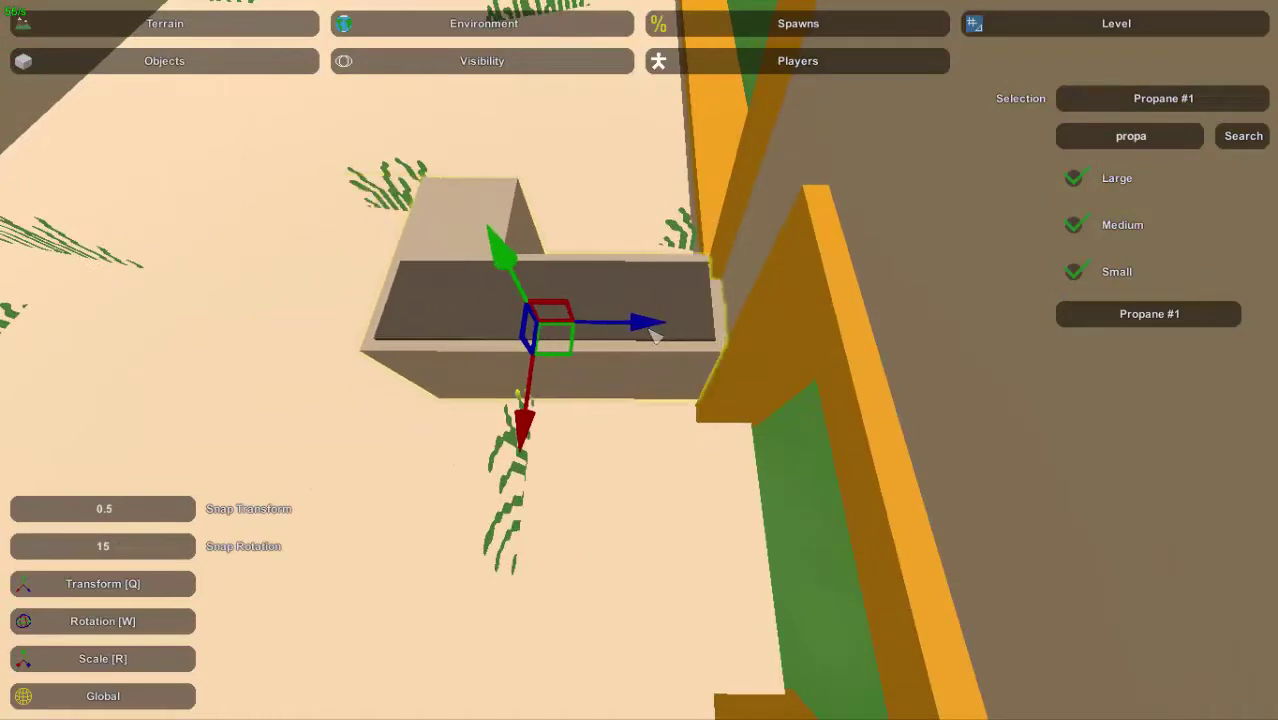
right_drag(530, 430, 652, 375)
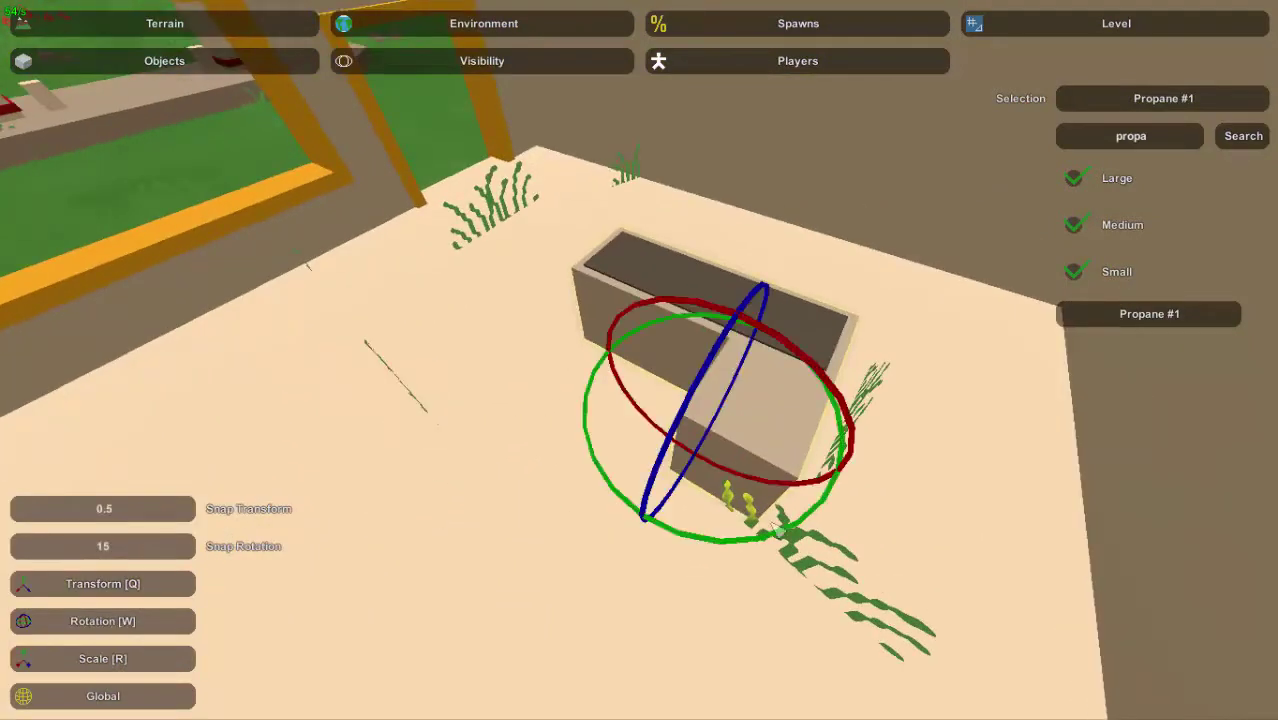
drag(735, 553, 596, 568)
right_drag(838, 460, 384, 450)
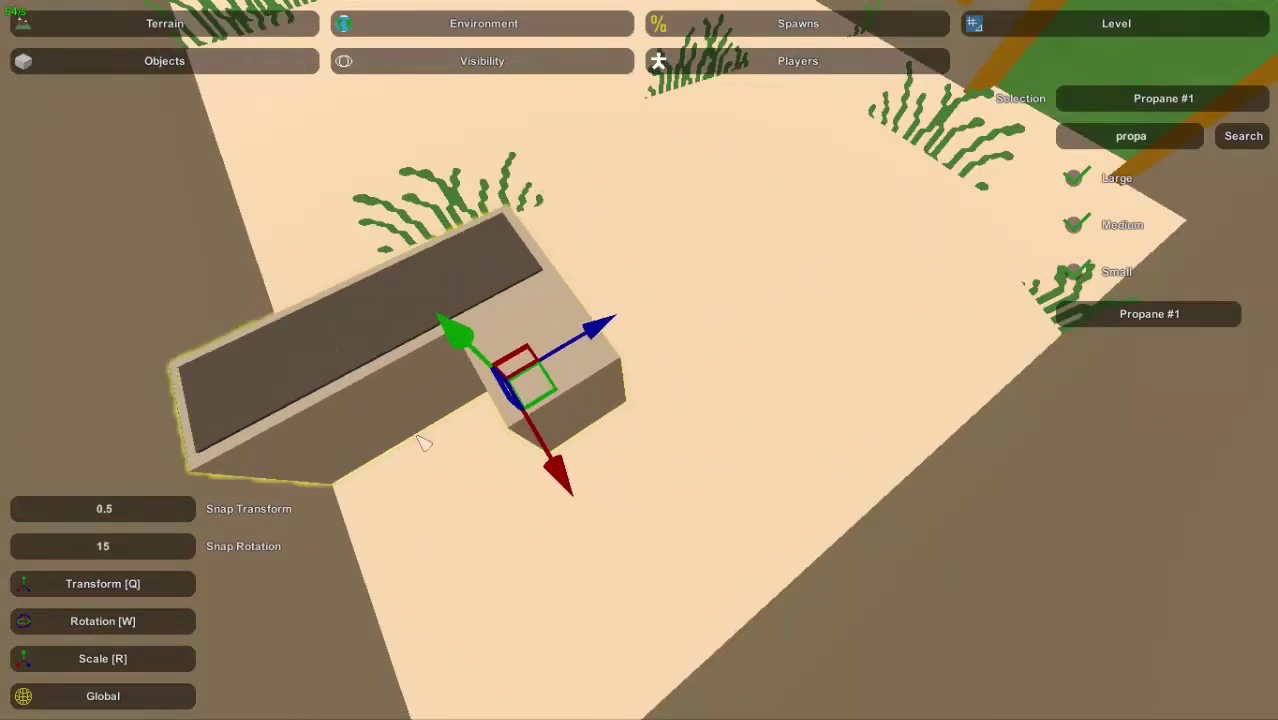
right_drag(318, 400, 727, 326)
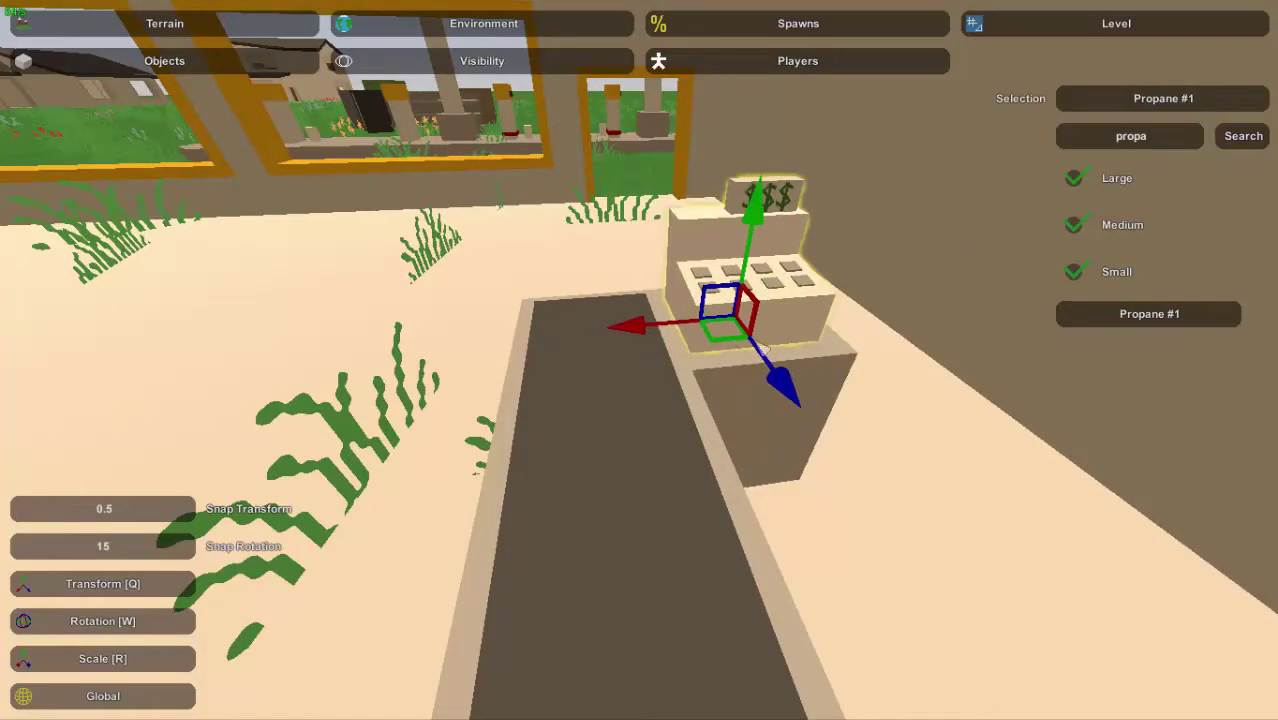
Select the table-and-chairs object inside the store from outside the window.
right_drag(727, 326, 875, 343)
click(875, 343)
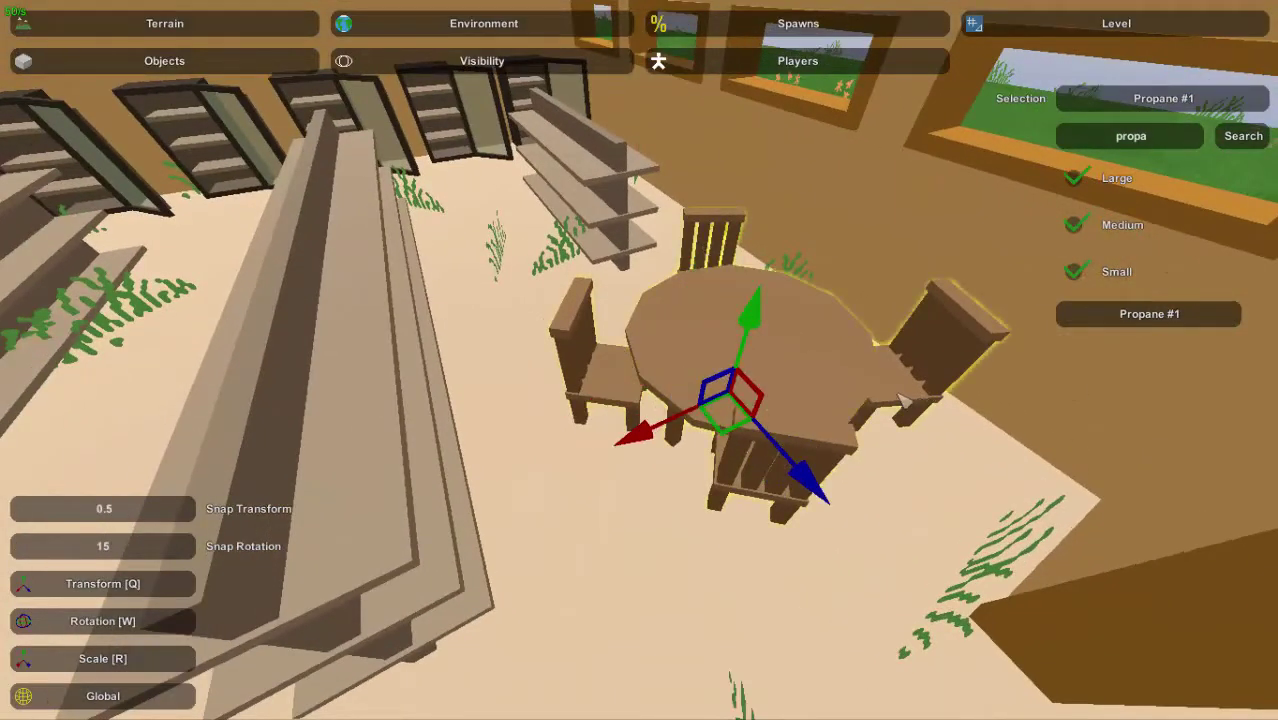
right_drag(903, 400, 757, 346)
Rotate the shelf from diagonal to straight, squared with the store walls.
click(640, 260)
right_drag(808, 390, 808, 390)
right_drag(651, 366, 614, 419)
key(w)
drag(578, 505, 487, 545)
key(ctrl+a)
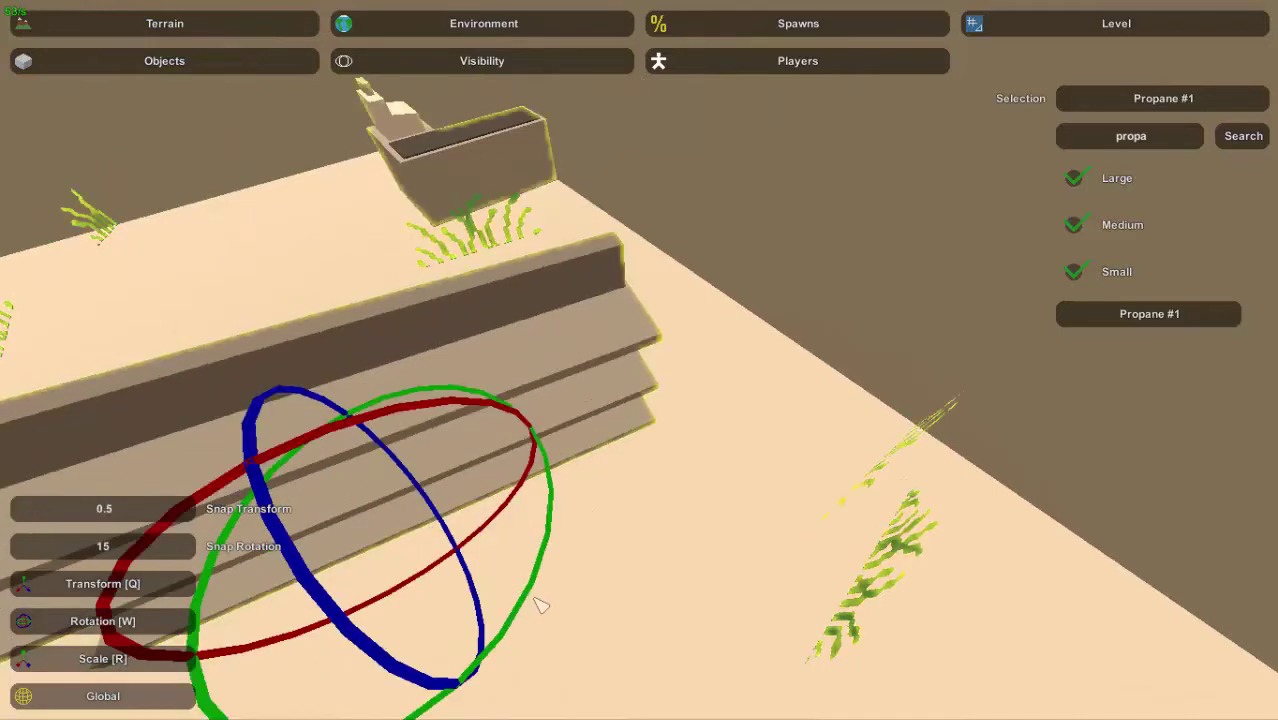
mouse_move(527, 598)
mouse_down()
mouse_move(546, 598)
mouse_move(517, 612)
mouse_up()
click(690, 540)
mouse_move(576, 563)
mouse_down()
mouse_move(590, 559)
mouse_move(578, 574)
mouse_up()
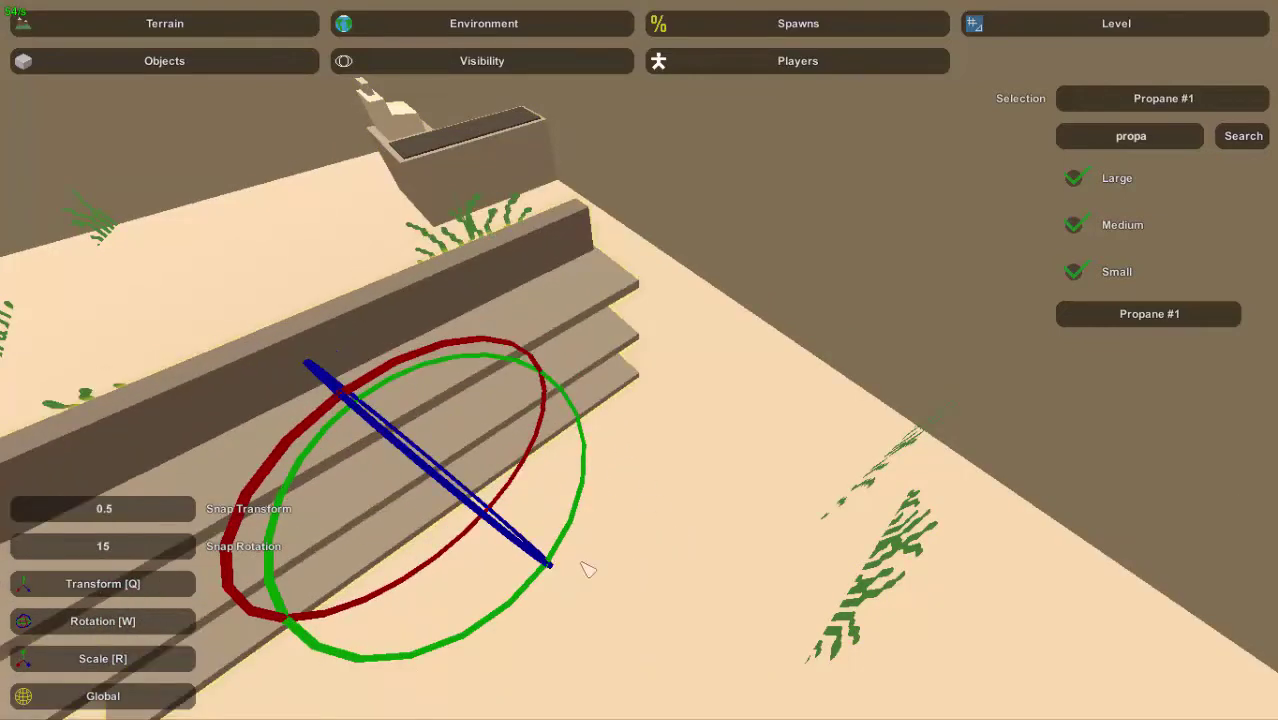
Slide the shelf deeper into the store and nudge it into line.
mouse_move(639, 360)
right_down()
mouse_move(648, 370)
mouse_move(639, 360)
right_up()
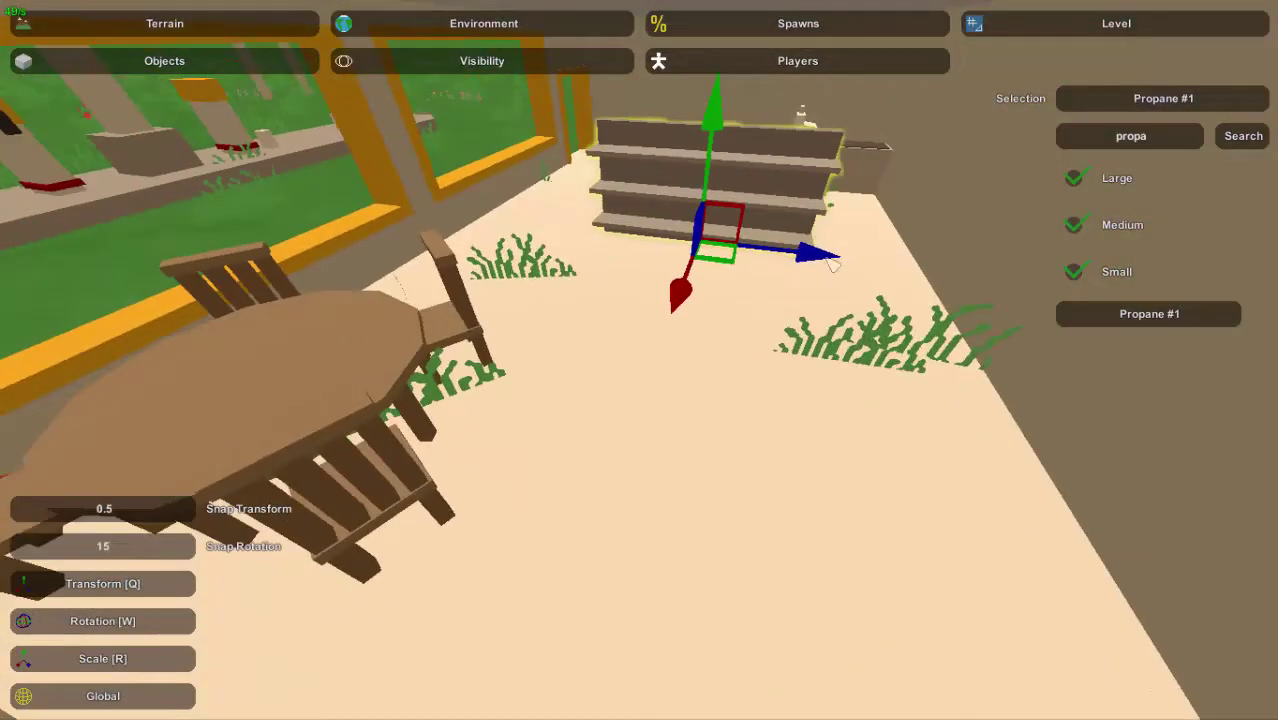
drag(806, 253, 908, 262)
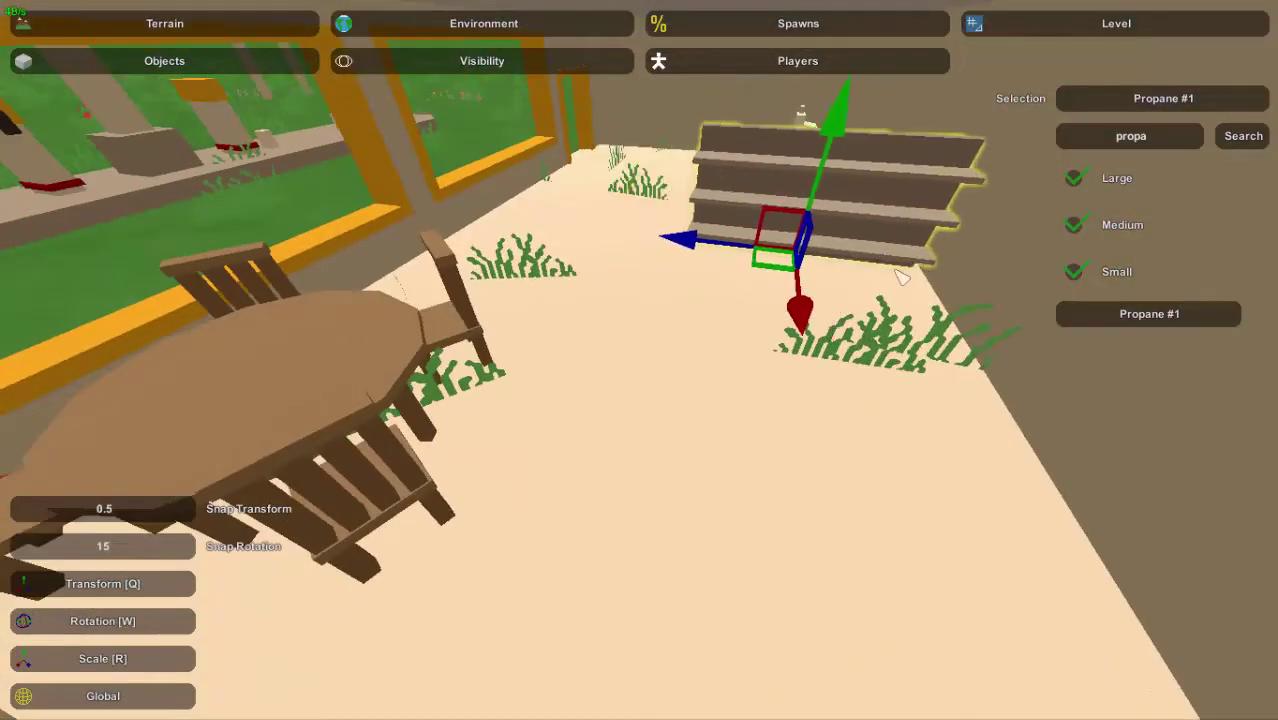
right_drag(910, 282, 639, 360)
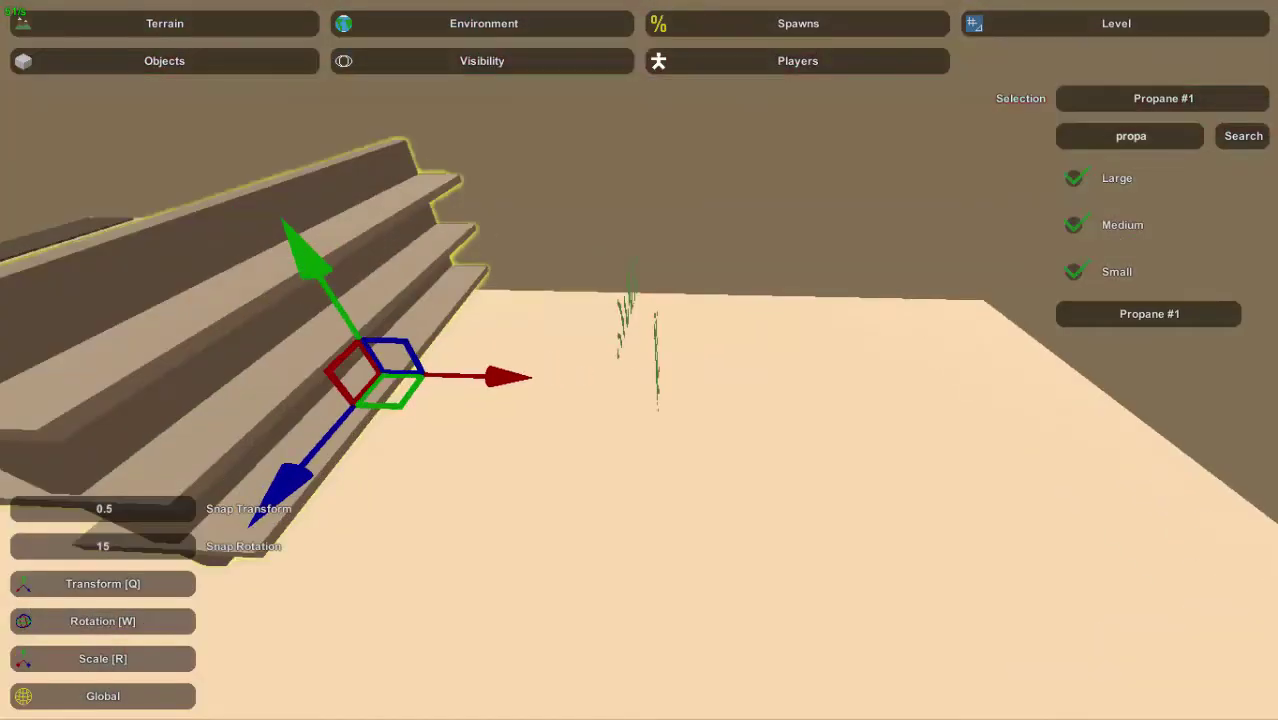
right_drag(476, 386, 639, 360)
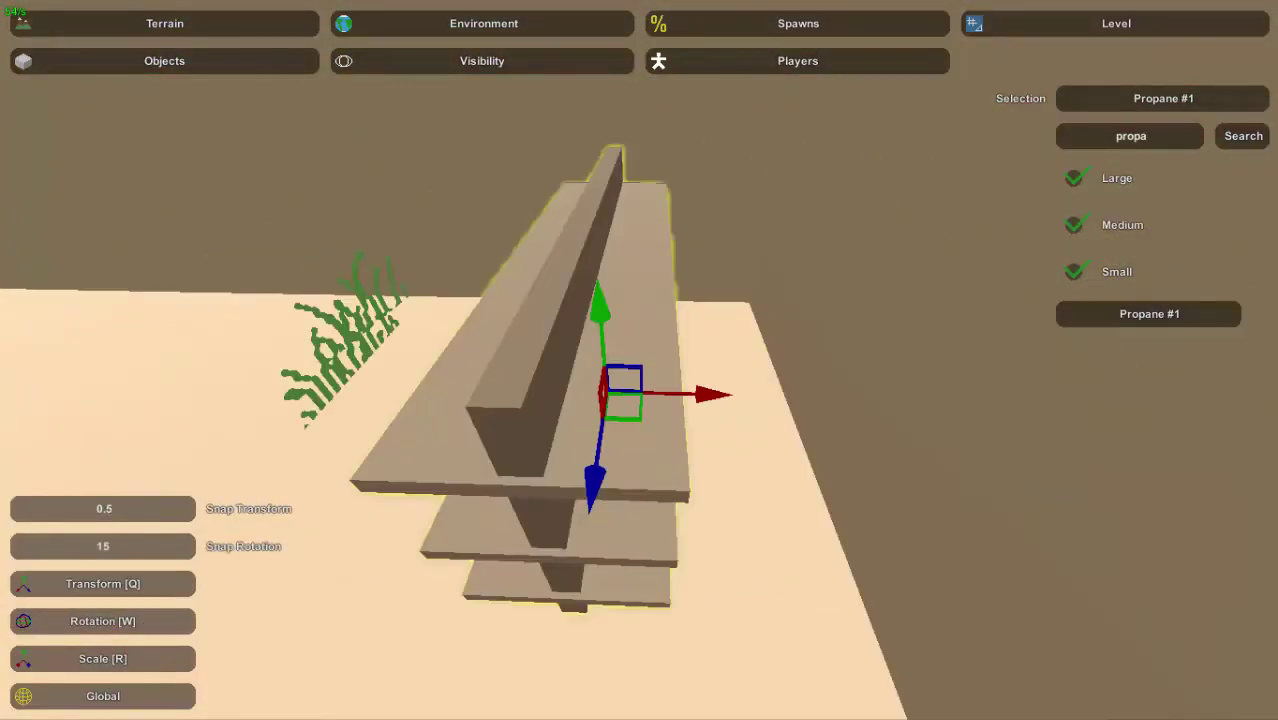
right_drag(727, 408, 650, 371)
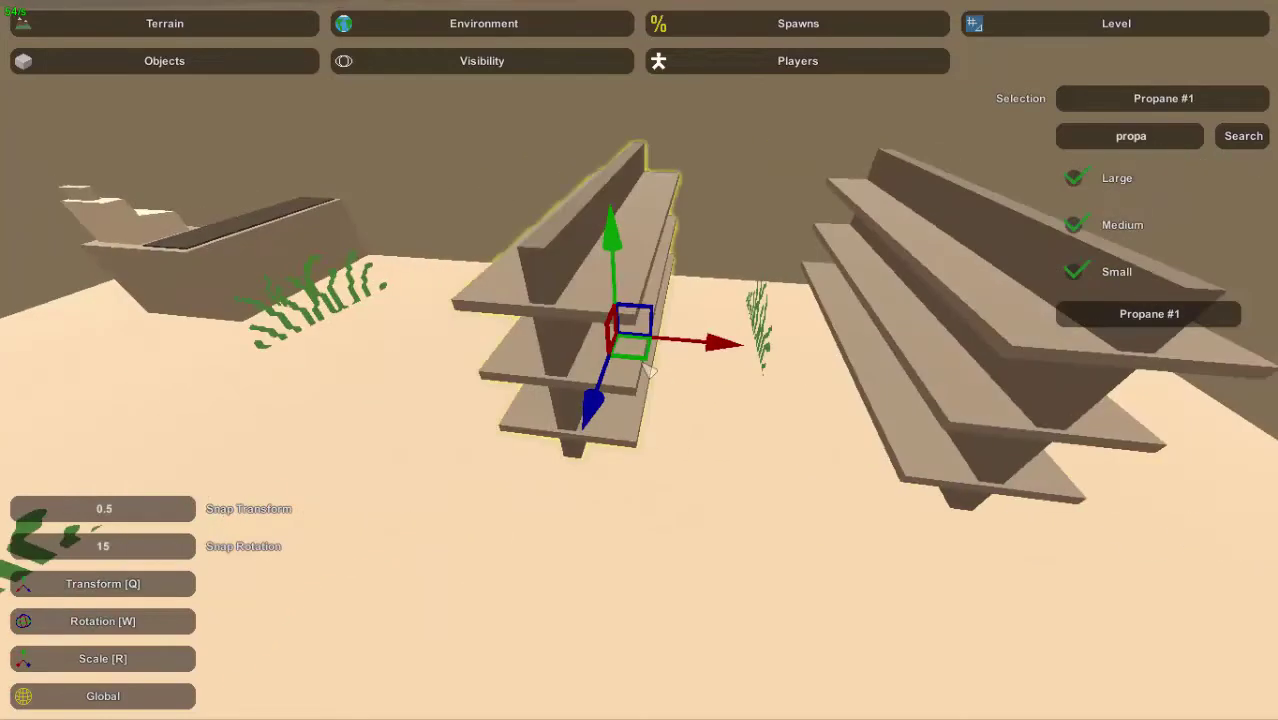
drag(728, 358, 699, 362)
right_drag(699, 362, 611, 365)
Slide the second shelf along the window wall, parallel to the first.
right_drag(443, 326, 443, 326)
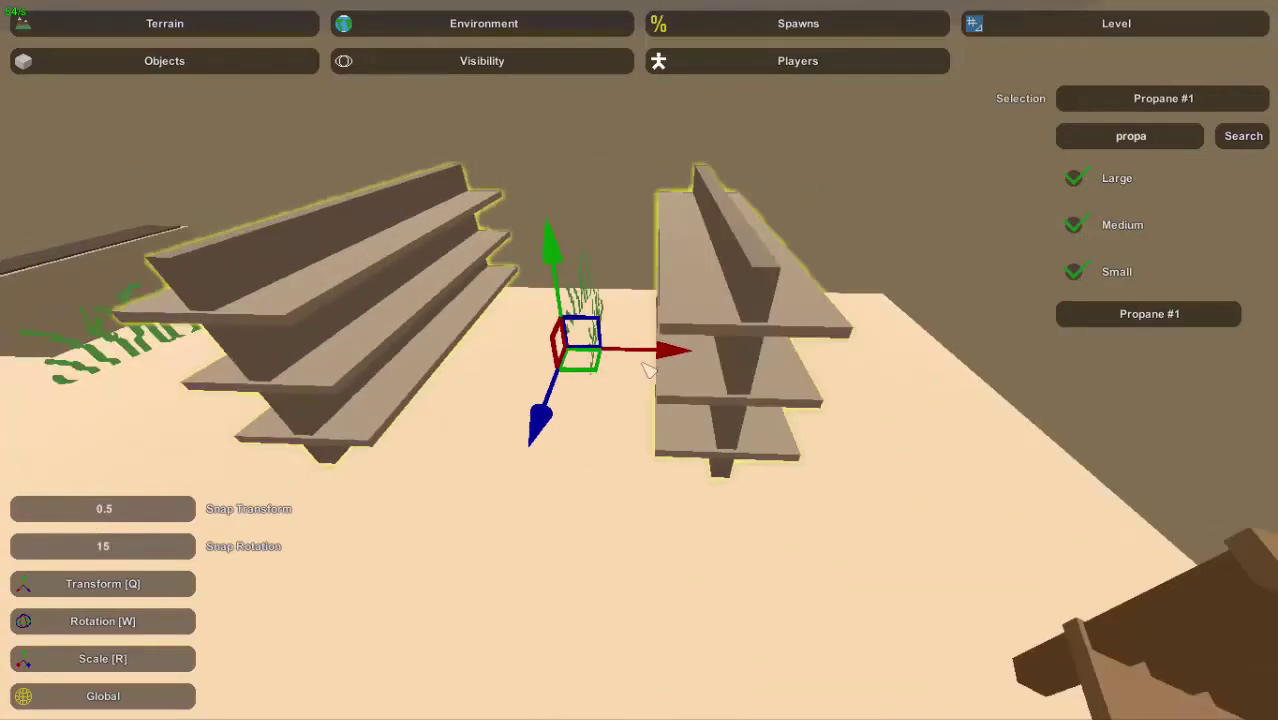
right_drag(683, 368, 897, 241)
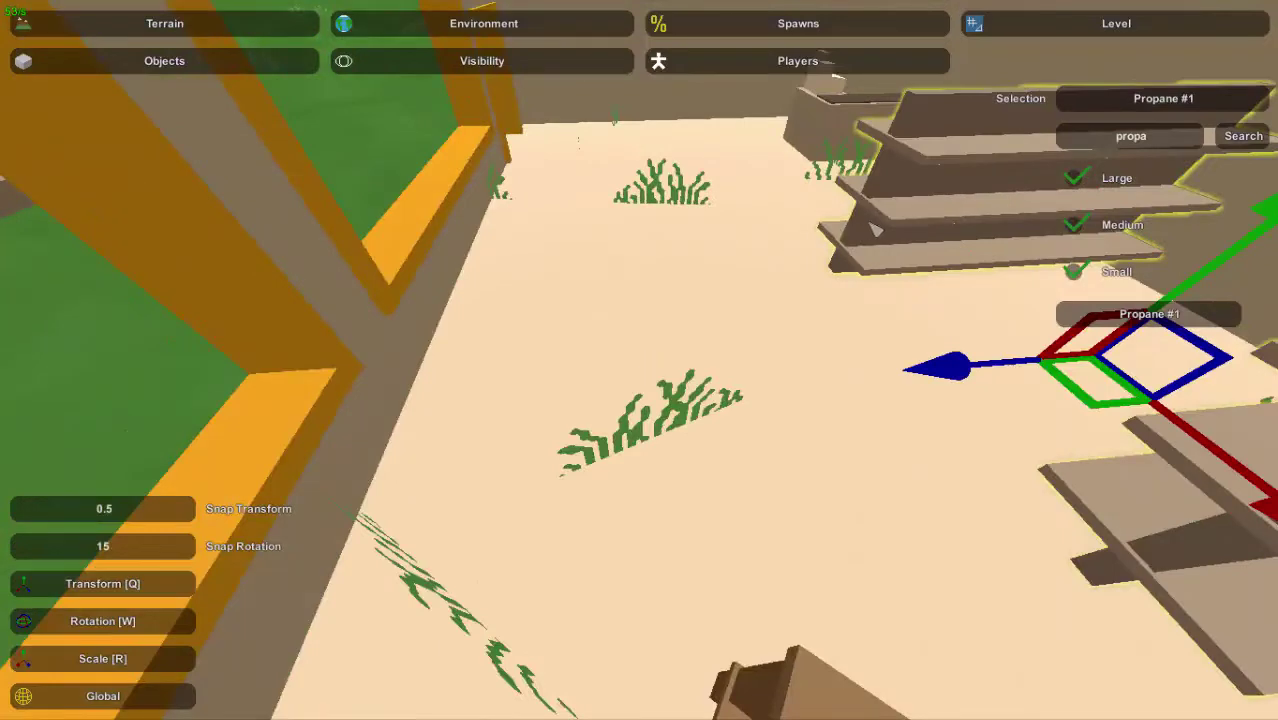
drag(835, 272, 643, 298)
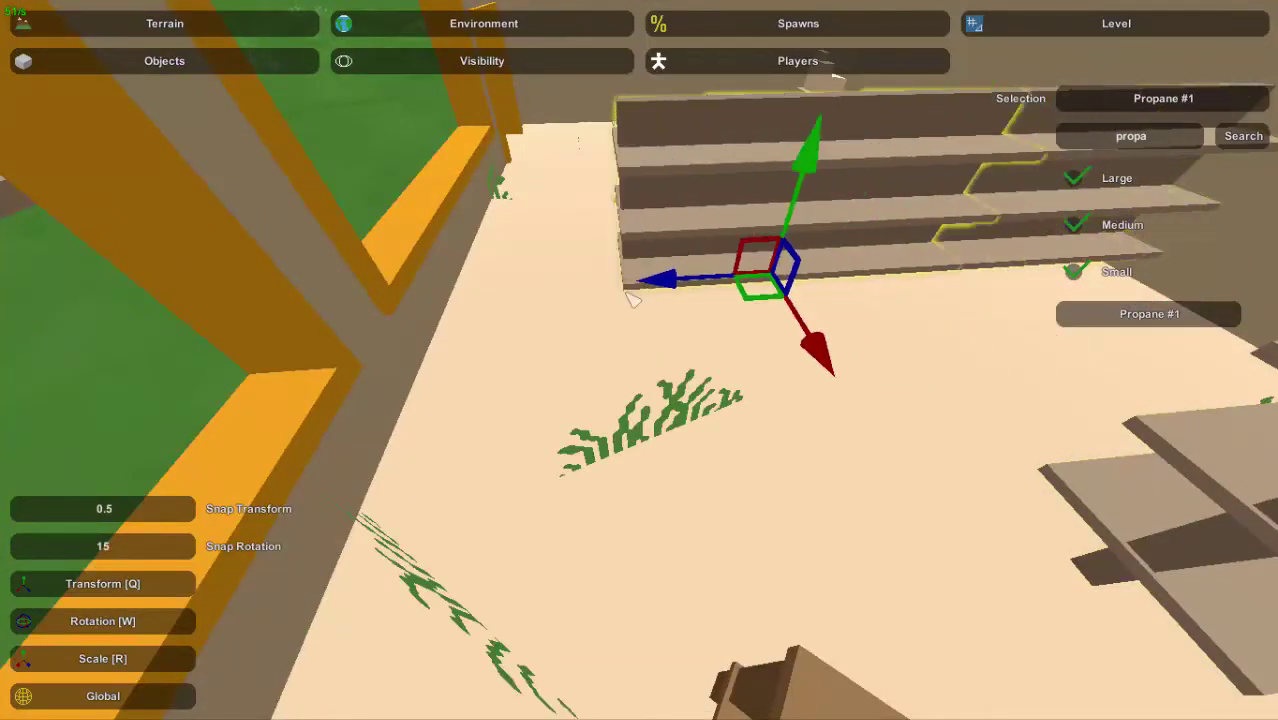
right_drag(735, 230, 592, 278)
Rotate the glass-door cooler and slide it into line with the other coolers near the table.
drag(705, 486, 612, 510)
right_drag(614, 510, 648, 369)
drag(765, 507, 760, 490)
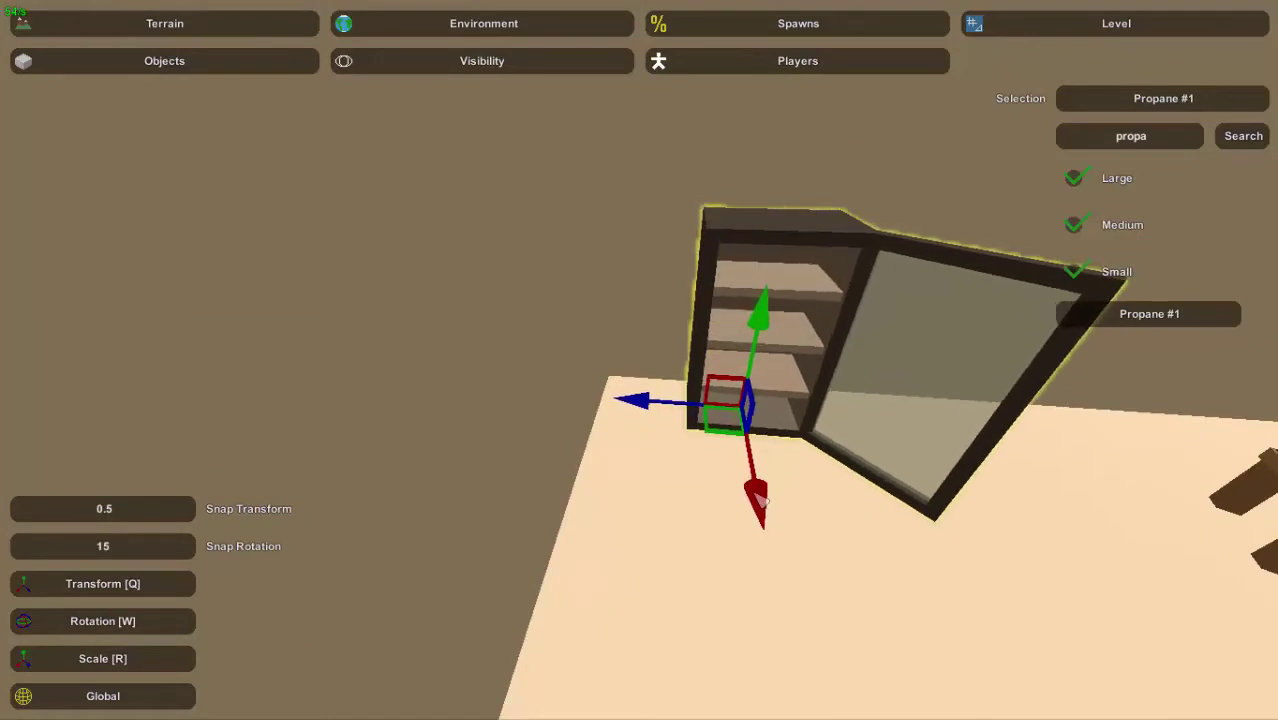
right_drag(760, 497, 840, 497)
right_drag(760, 420, 622, 390)
drag(524, 443, 648, 458)
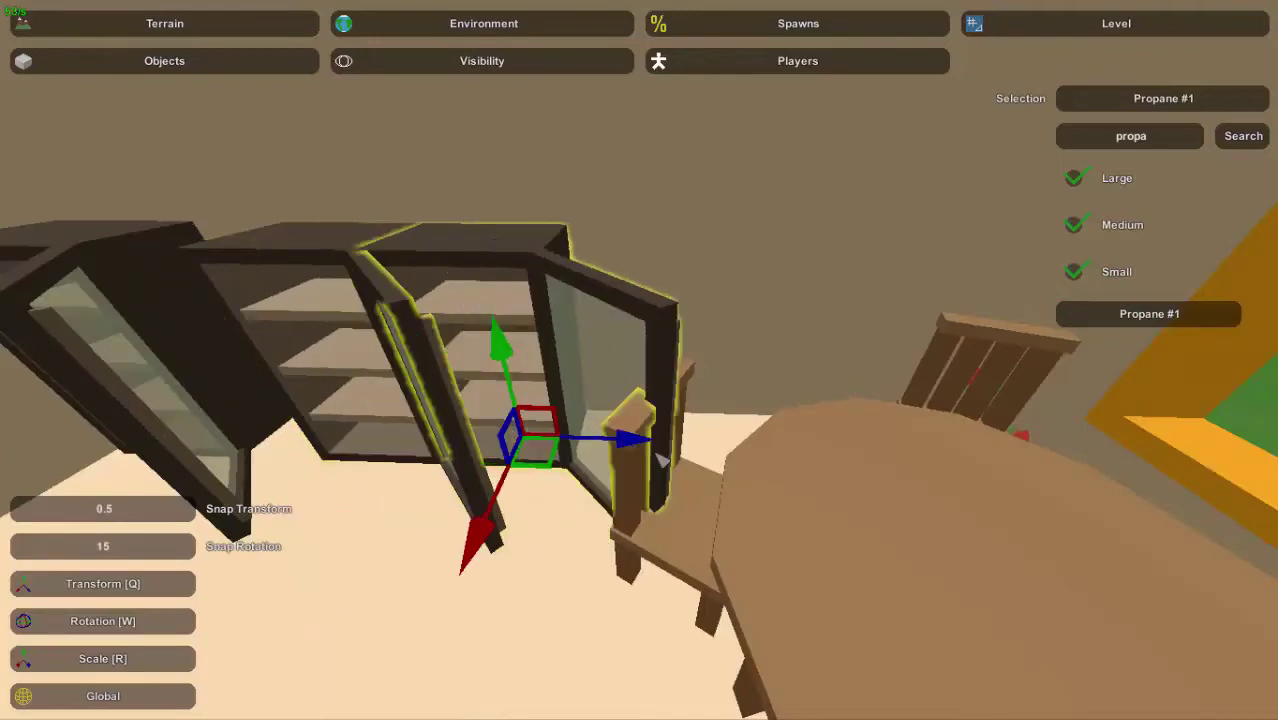
right_drag(716, 460, 505, 335)
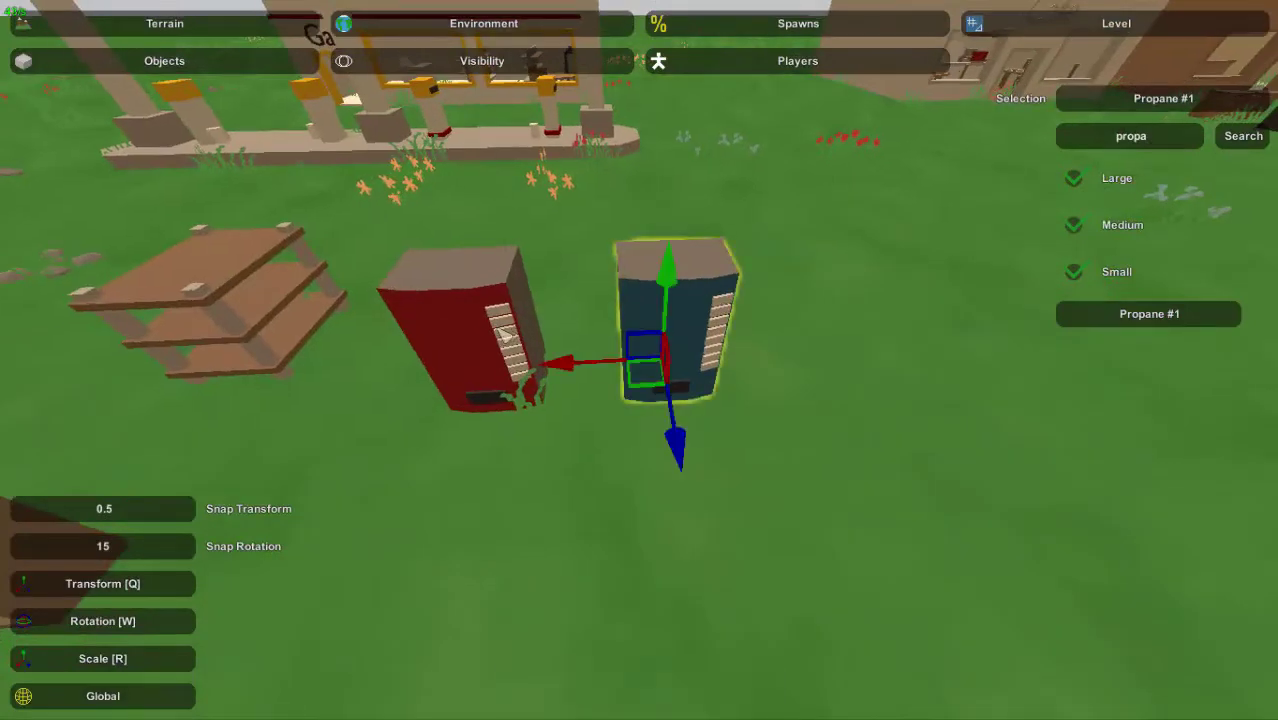
Place the red and blue vending machines on the grass by the store wall, fronts facing outward.
right_drag(553, 316, 649, 371)
key(e)
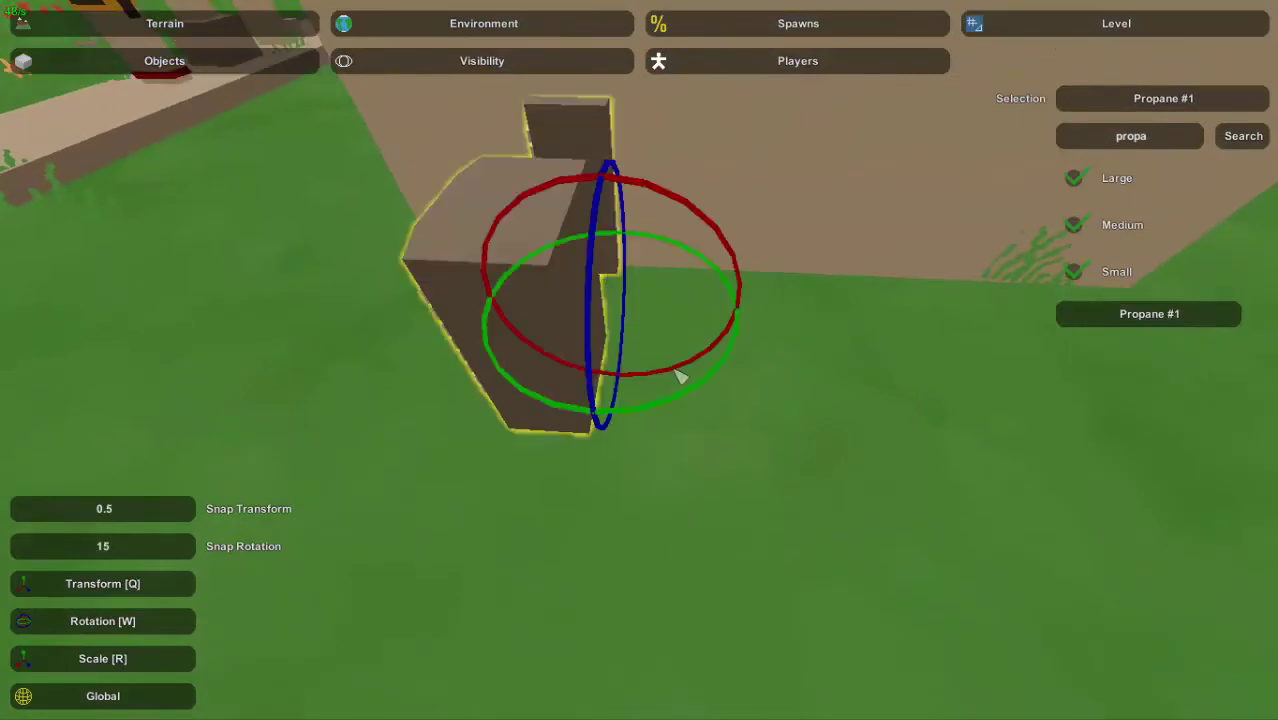
drag(670, 397, 742, 416)
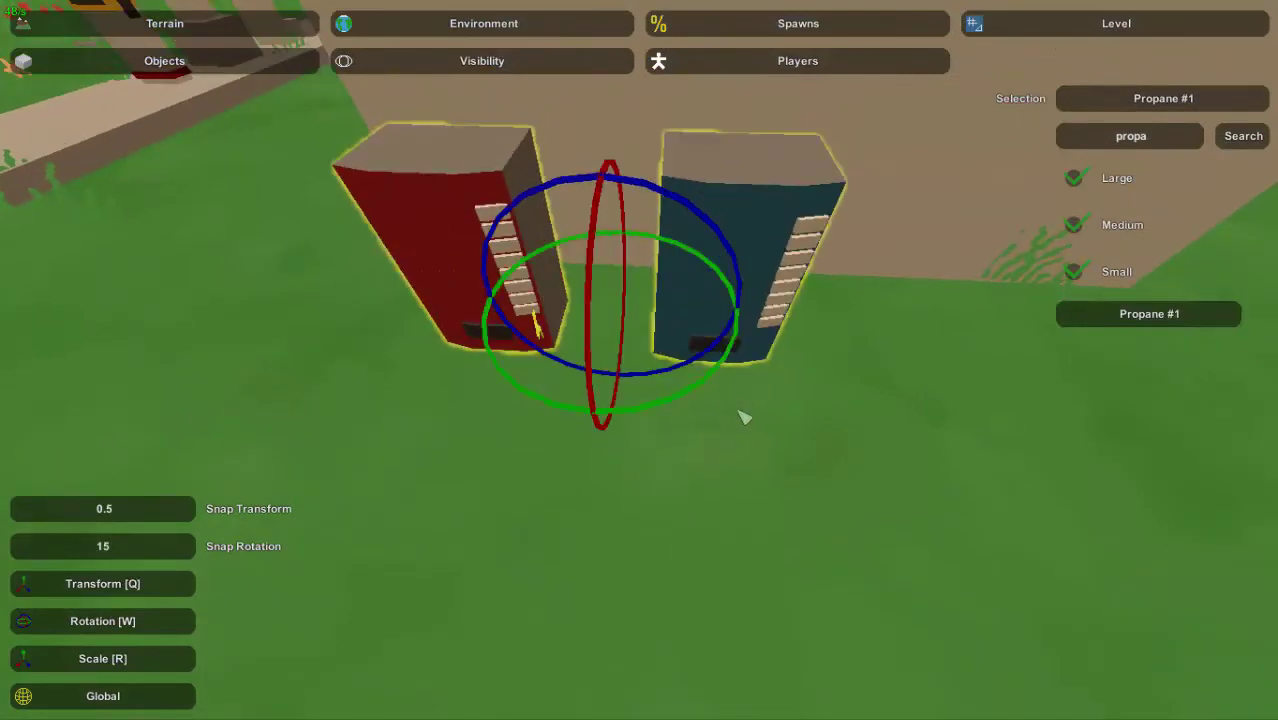
right_drag(742, 419, 640, 400)
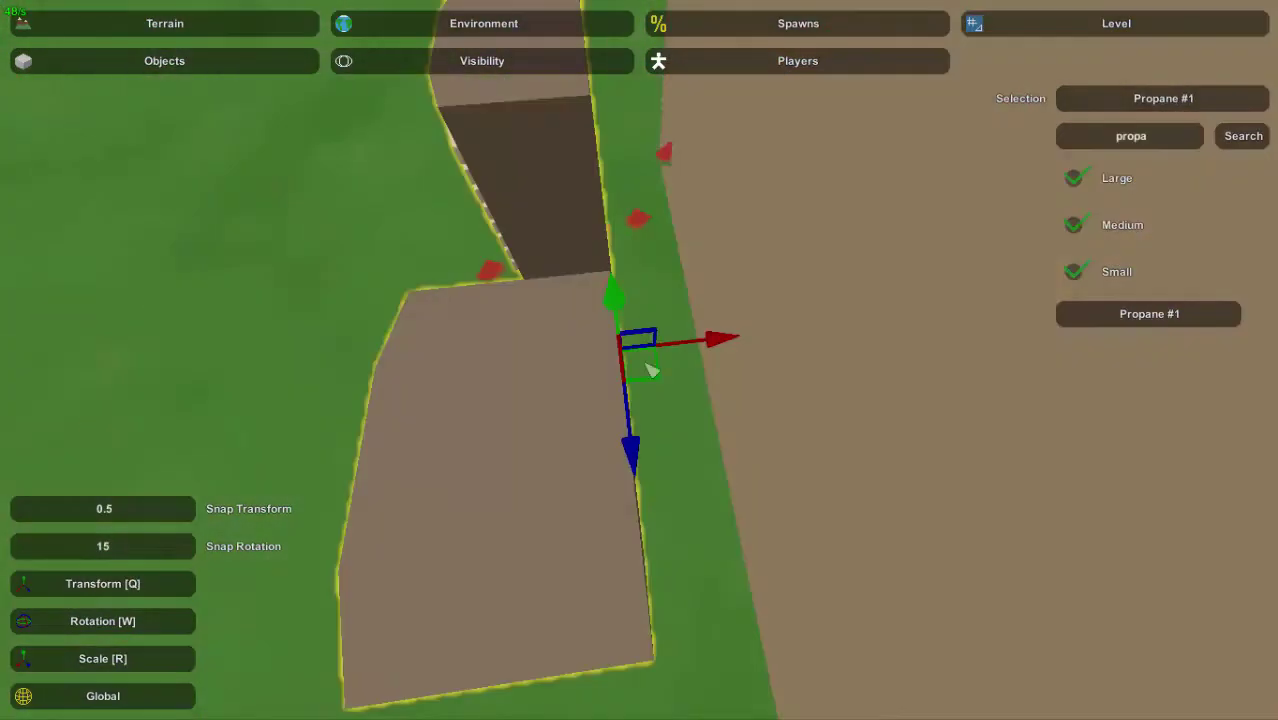
right_drag(724, 355, 780, 420)
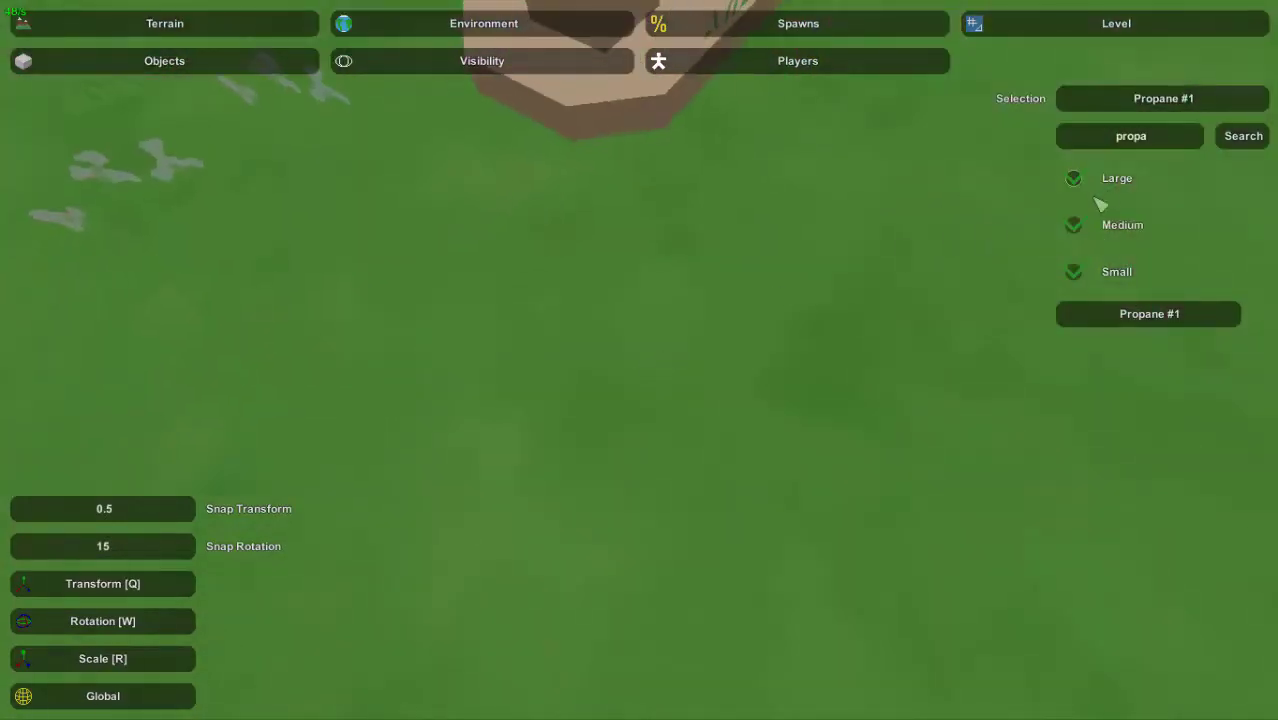
Find Ice Box #1 with the search 'ice', stand it upright and slide it beside the vending machines.
text(ice)
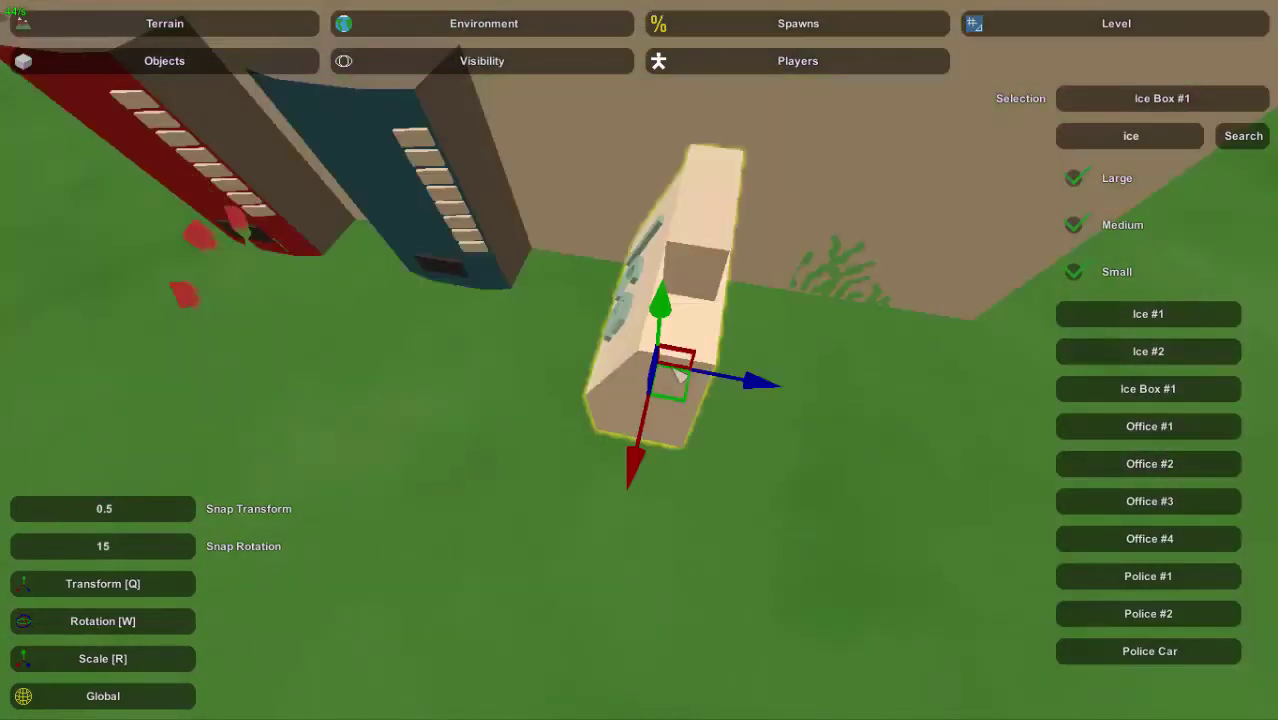
mouse_move(698, 493)
mouse_down()
mouse_move(797, 500)
mouse_move(719, 489)
mouse_up()
right_drag(735, 488, 652, 320)
drag(585, 282, 665, 303)
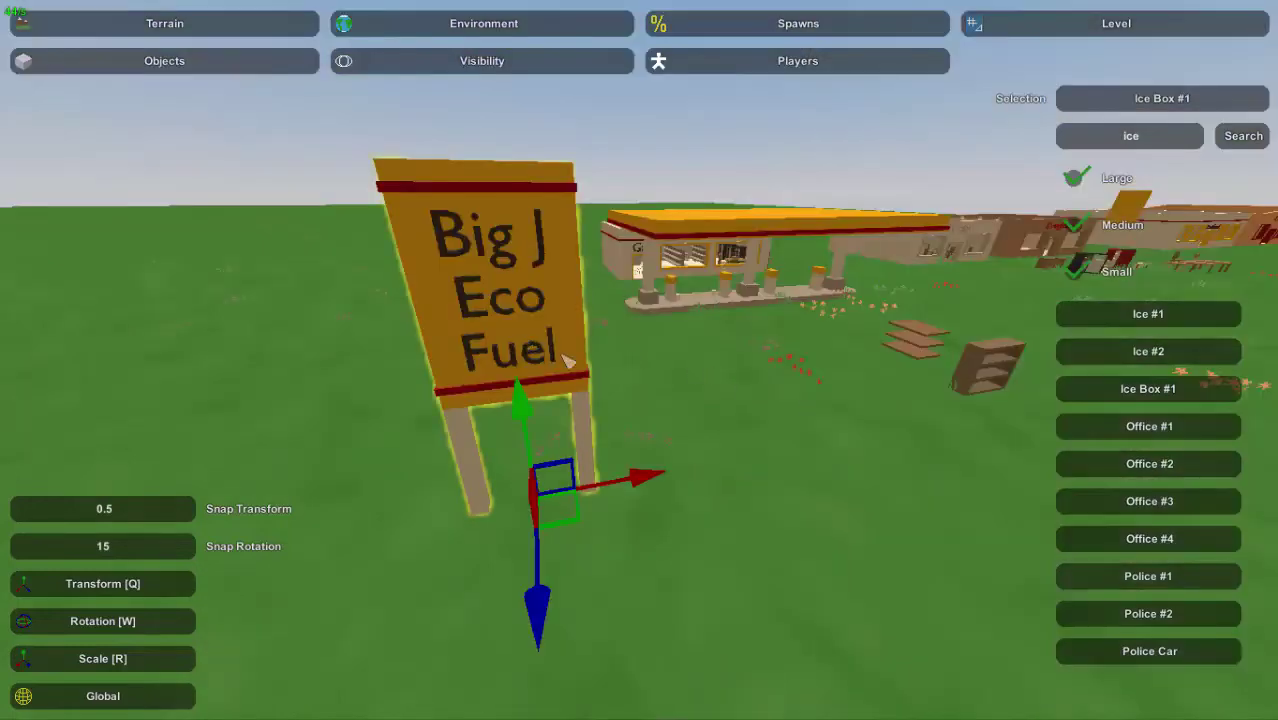
key(w)
mouse_move(566, 362)
right_down()
mouse_move(566, 300)
mouse_move(566, 355)
right_up()
right_drag(648, 300, 648, 370)
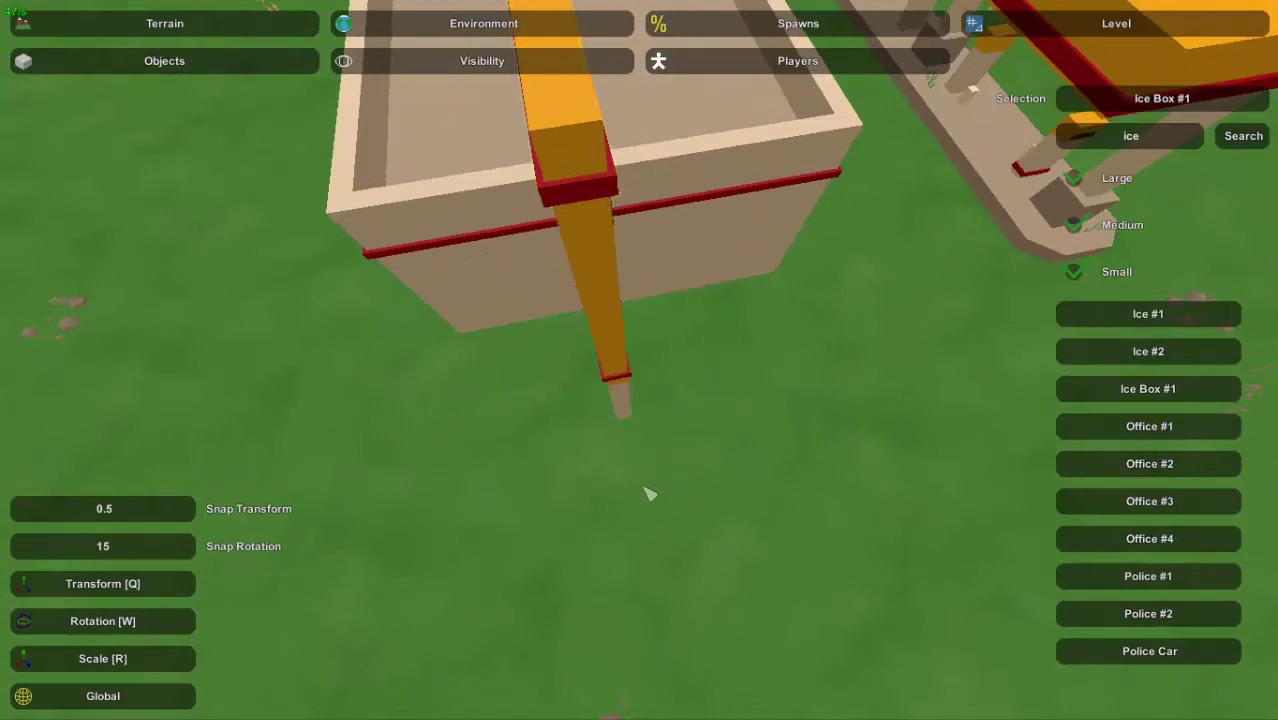
Turn Gas Sign #1 to show its Big J Eco Fuel face and slide it along the store front.
click(624, 408)
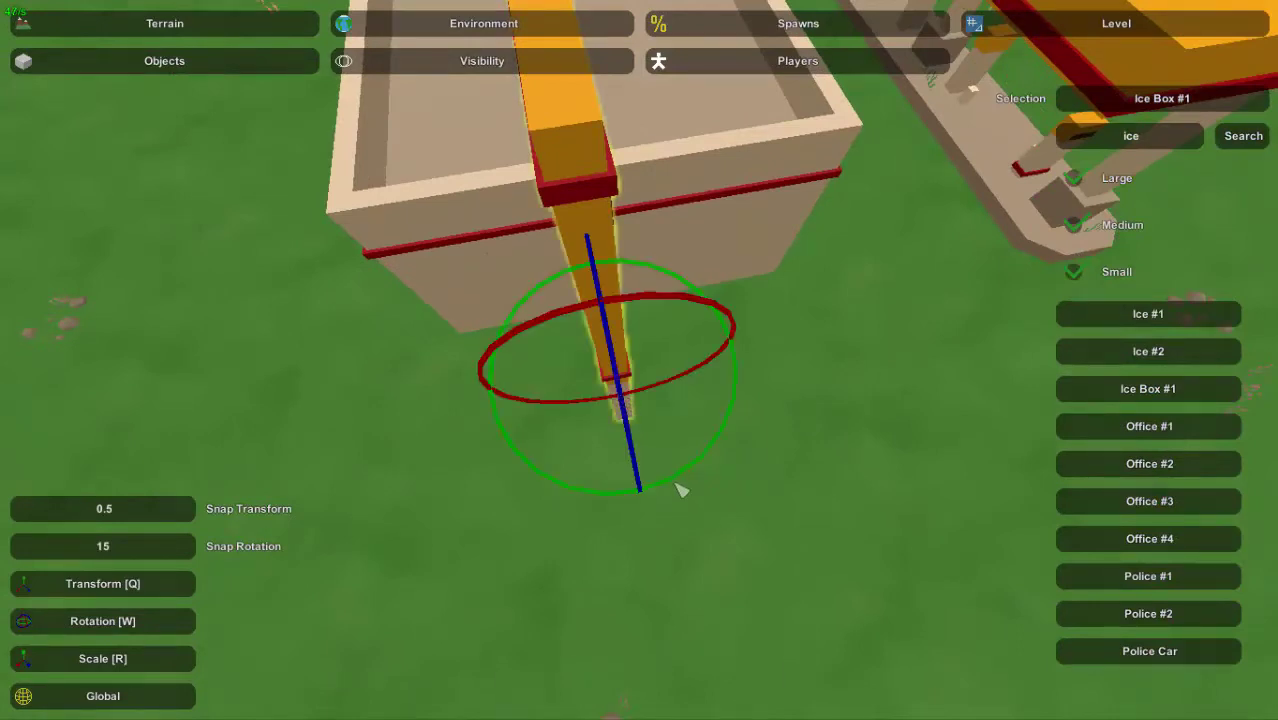
drag(672, 488, 638, 440)
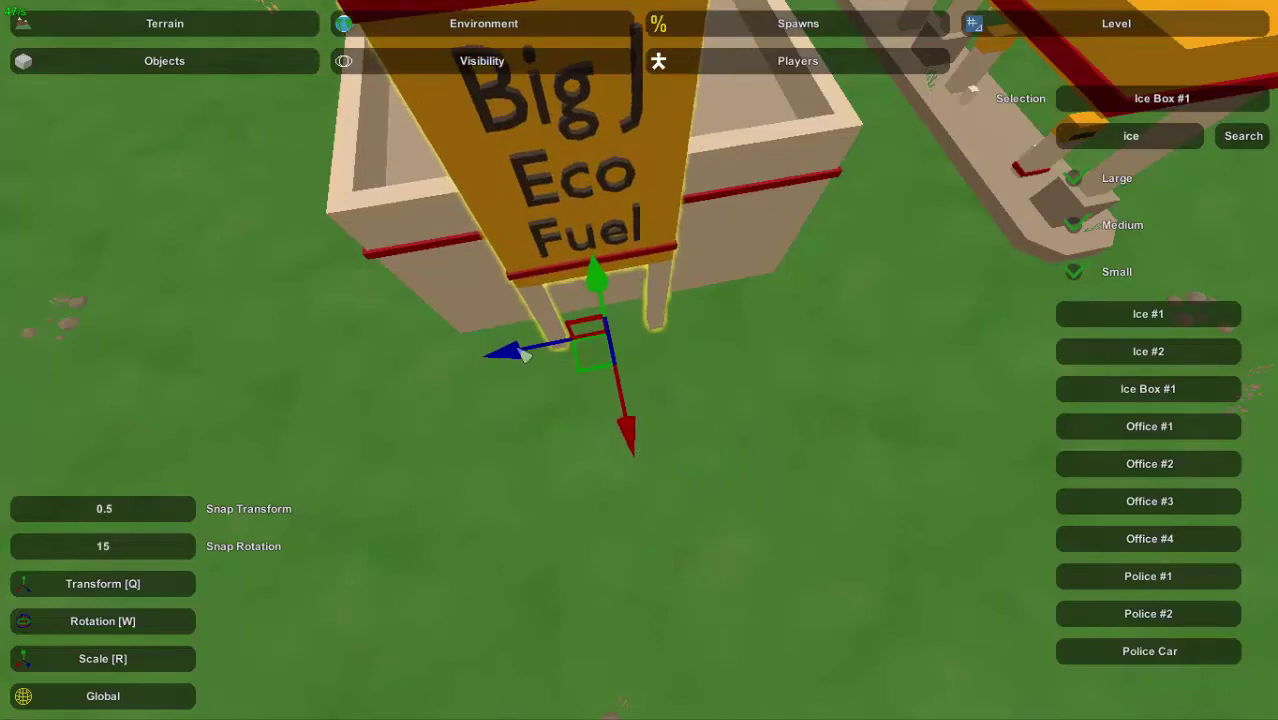
drag(524, 356, 550, 360)
key(s)
right_drag(565, 397, 1277, 600)
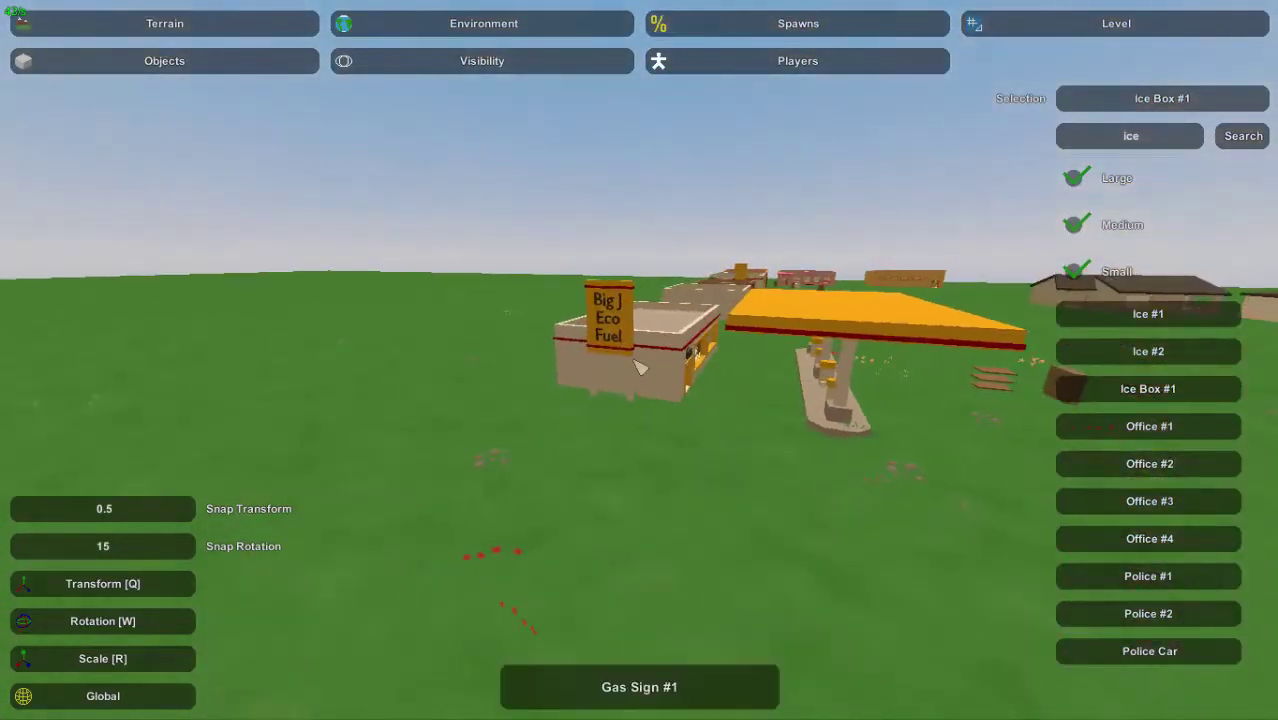